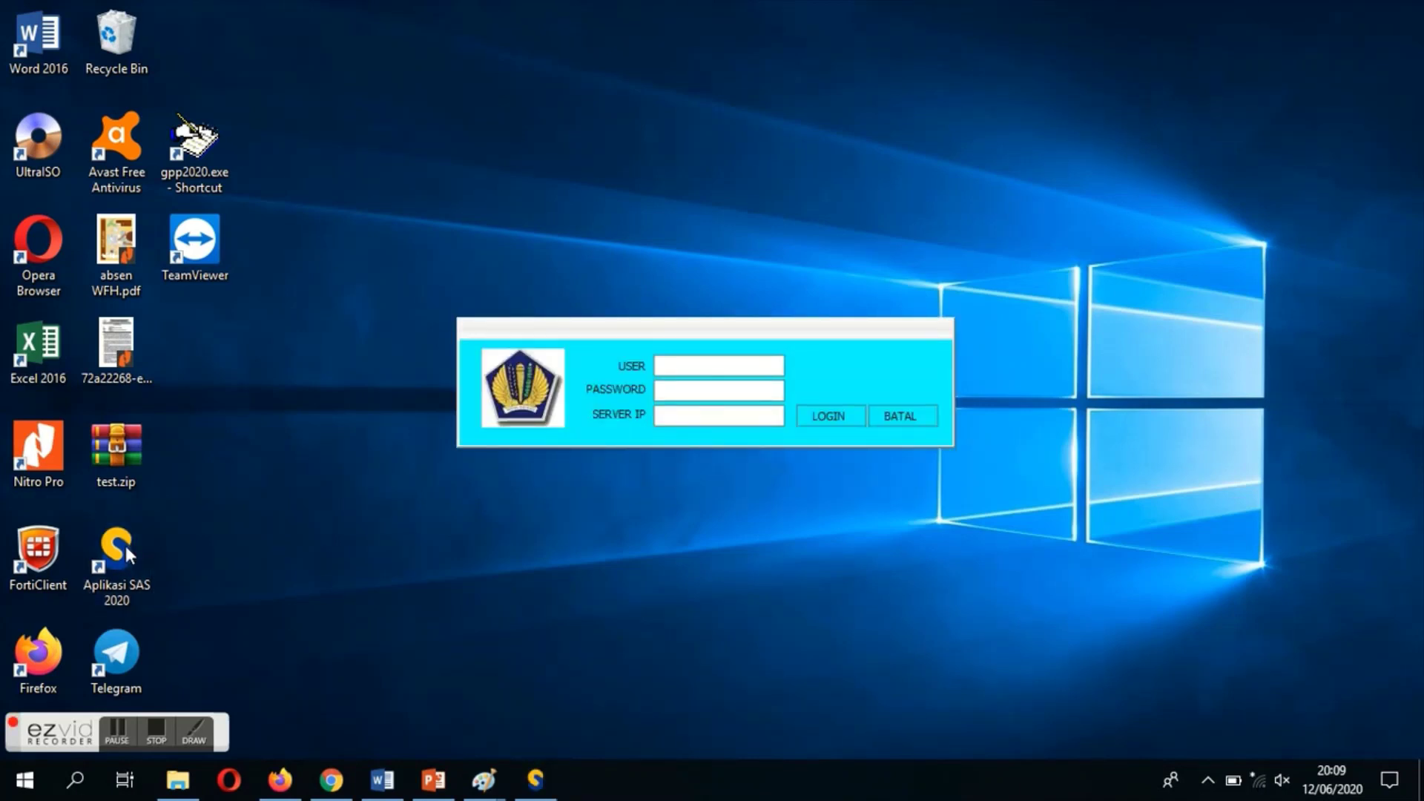
# Log in to SAS 2020 as the admin user with the account password, reaching the Versi 20.0.6 main screen
pyautogui.write('admin')
pyautogui.press('Tab')
pyautogui.write('***')
pyautogui.write('in')
pyautogui.press('Tab')
pyautogui.press('Tab')
pyautogui.press('Return')
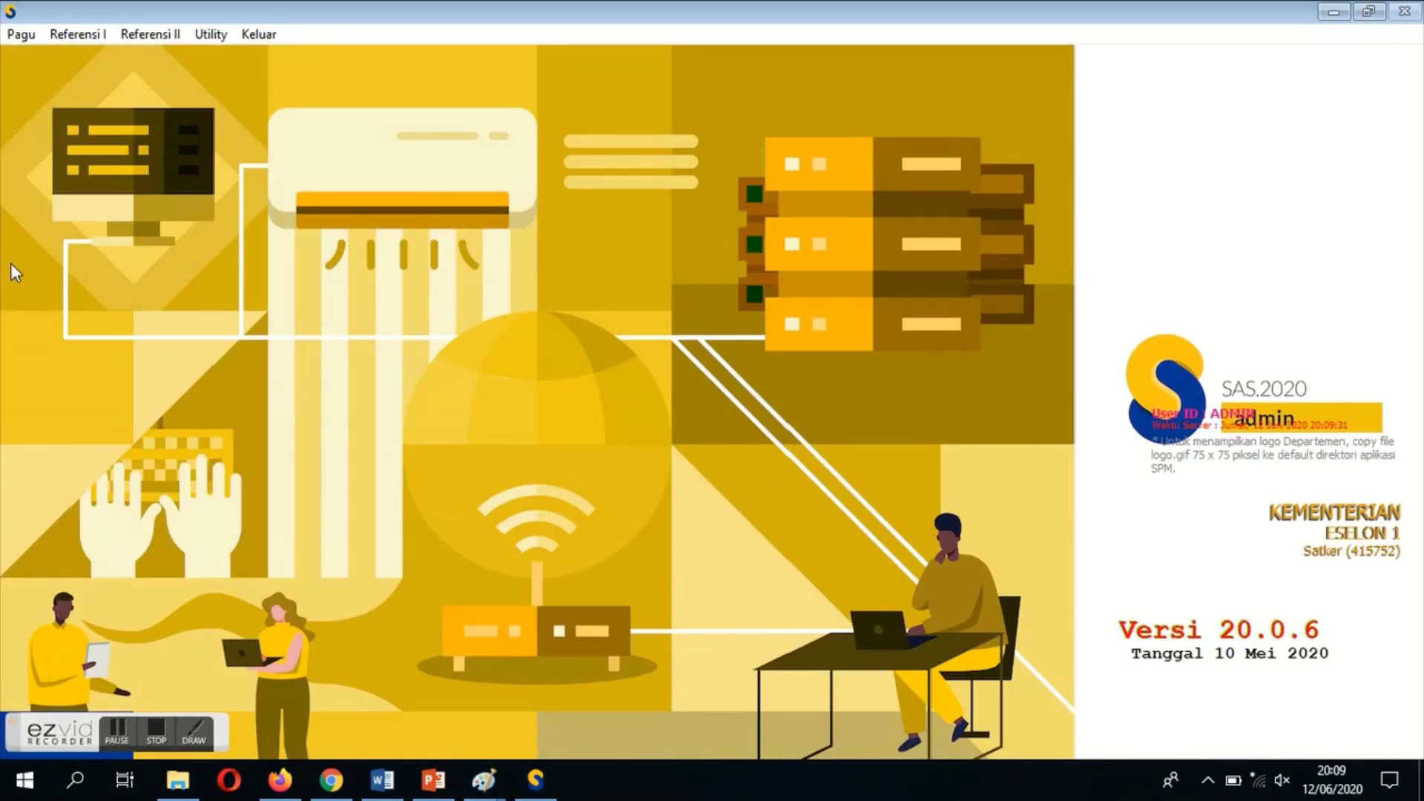
# Back up the pagu and transaction data to C:\BACKUPSAS and acknowledge the completion message
pyautogui.click(212, 33)
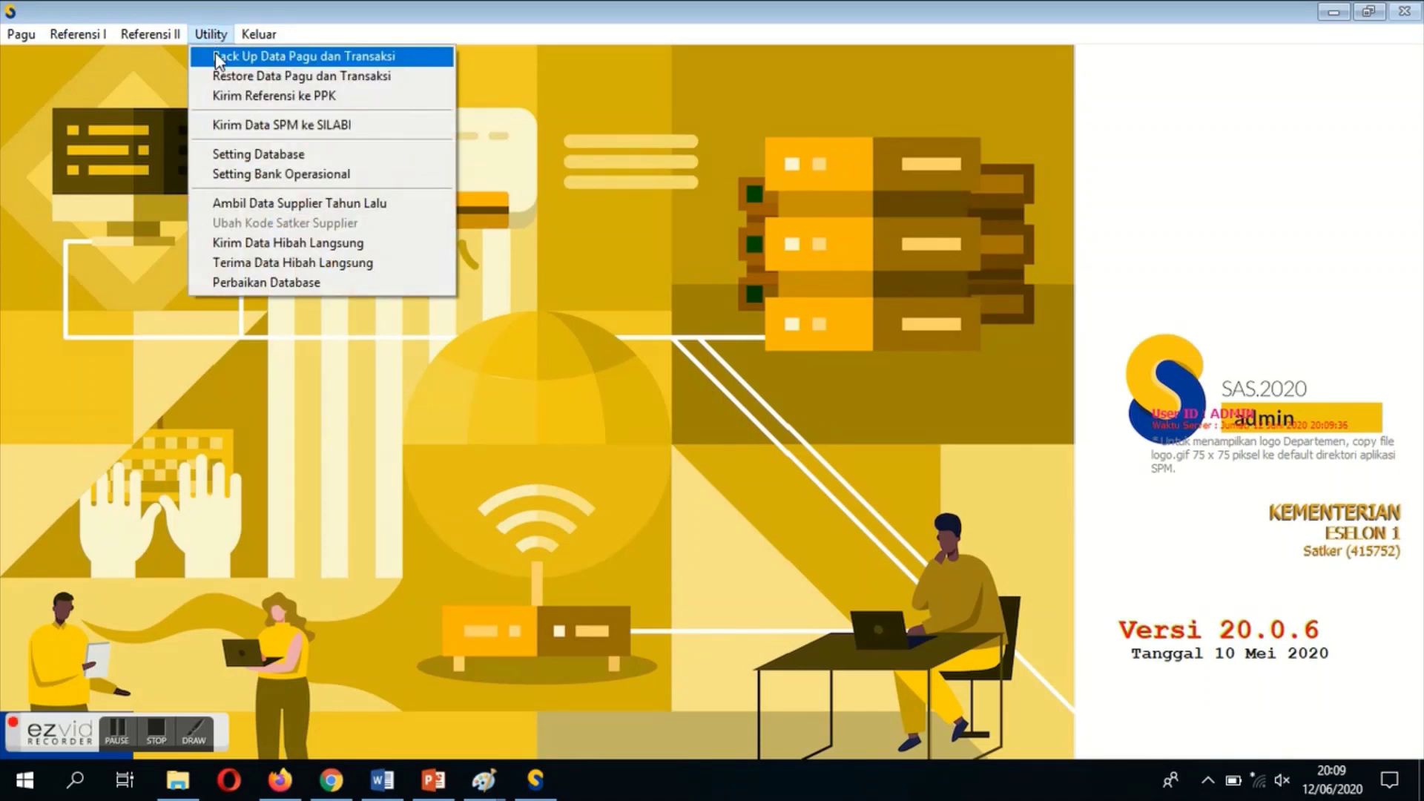
pyautogui.click(218, 58)
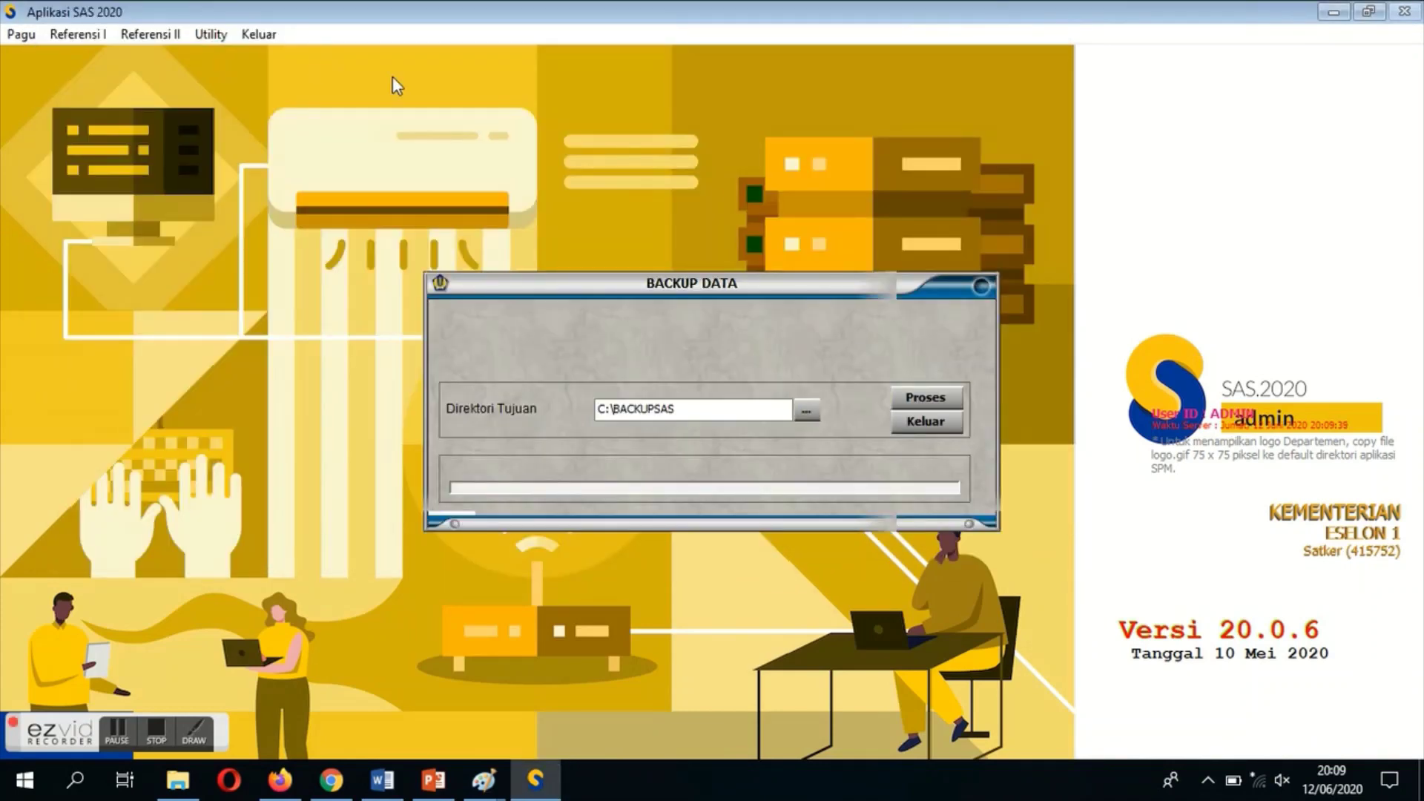
pyautogui.click(925, 399)
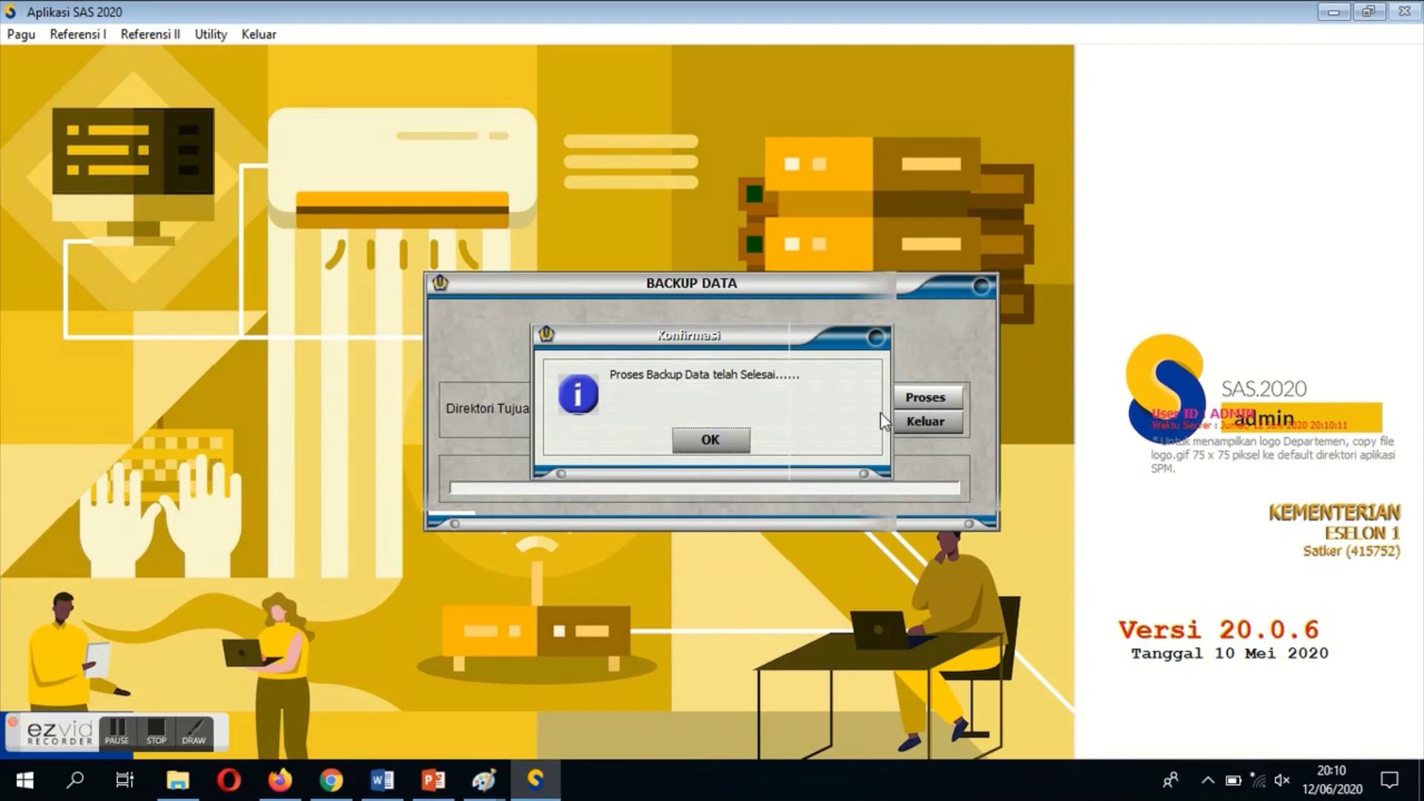
pyautogui.click(710, 440)
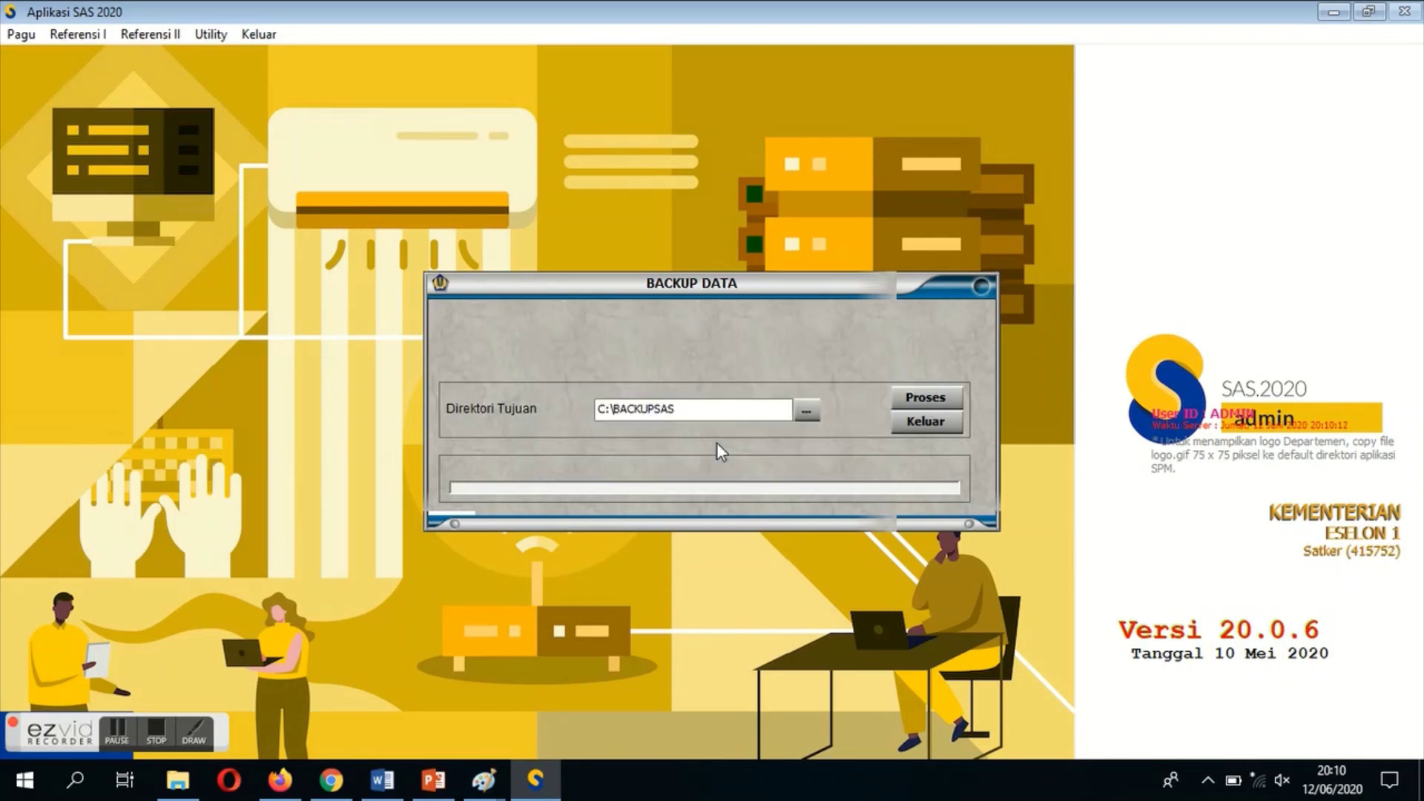
# Close the backup form and exit the SAS 2020 application
pyautogui.click(924, 421)
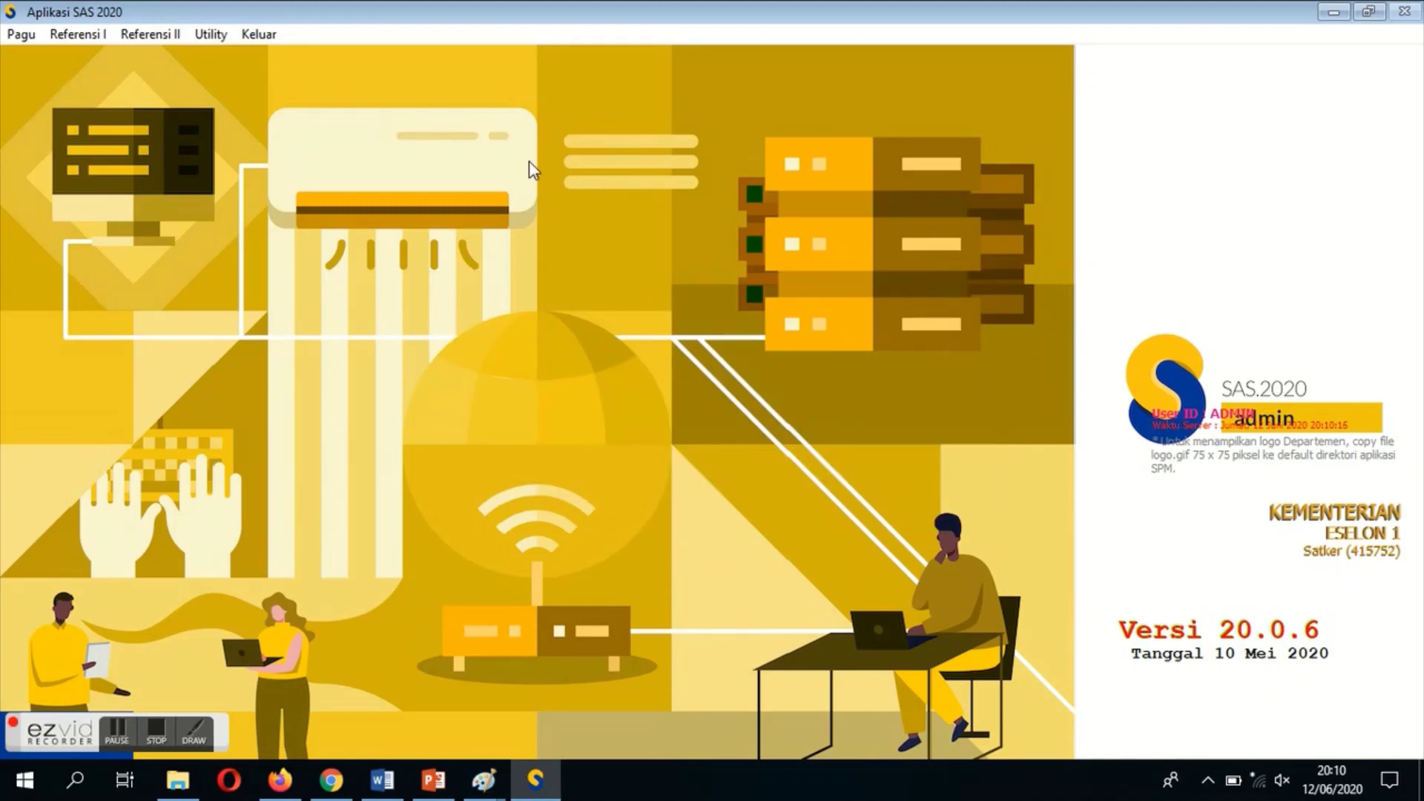
pyautogui.click(256, 34)
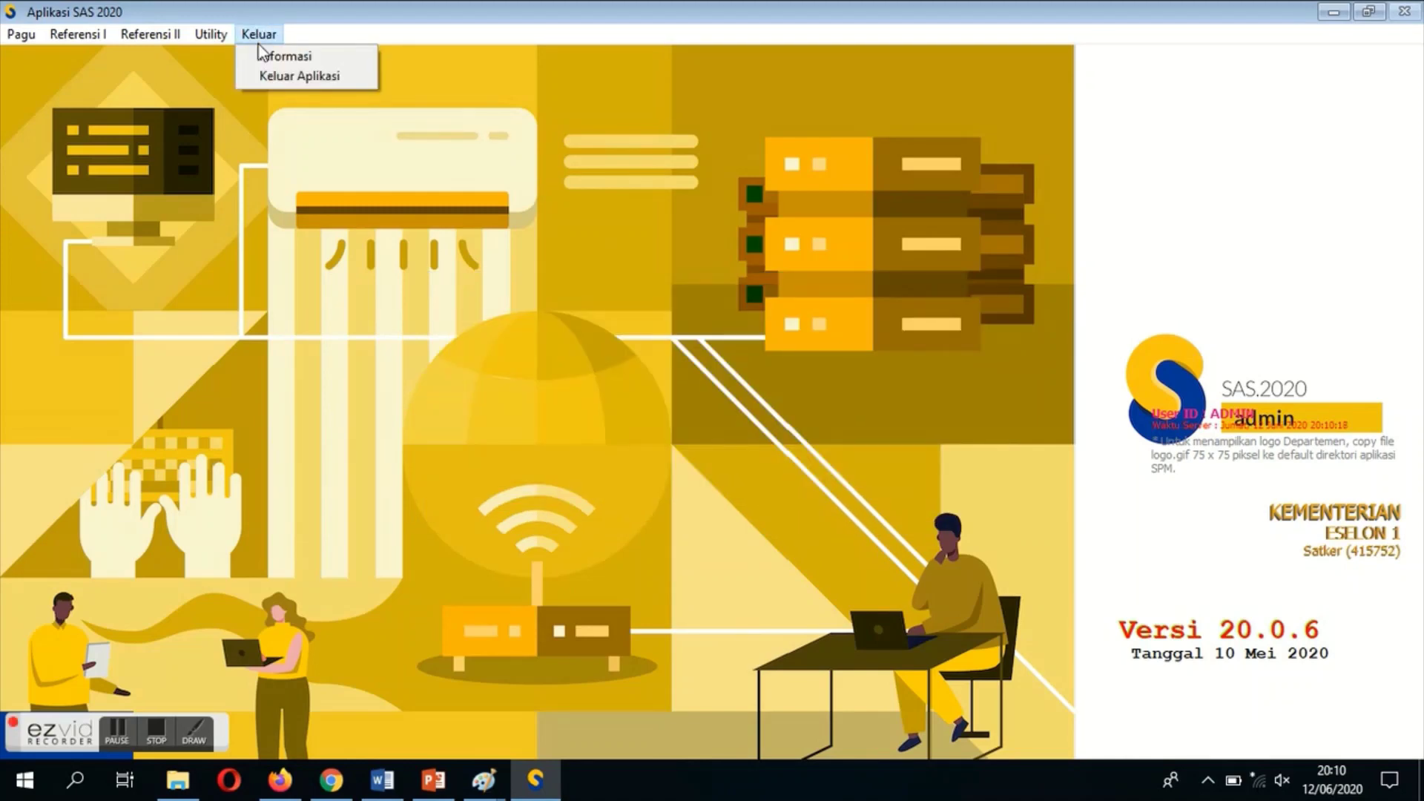
pyautogui.click(269, 77)
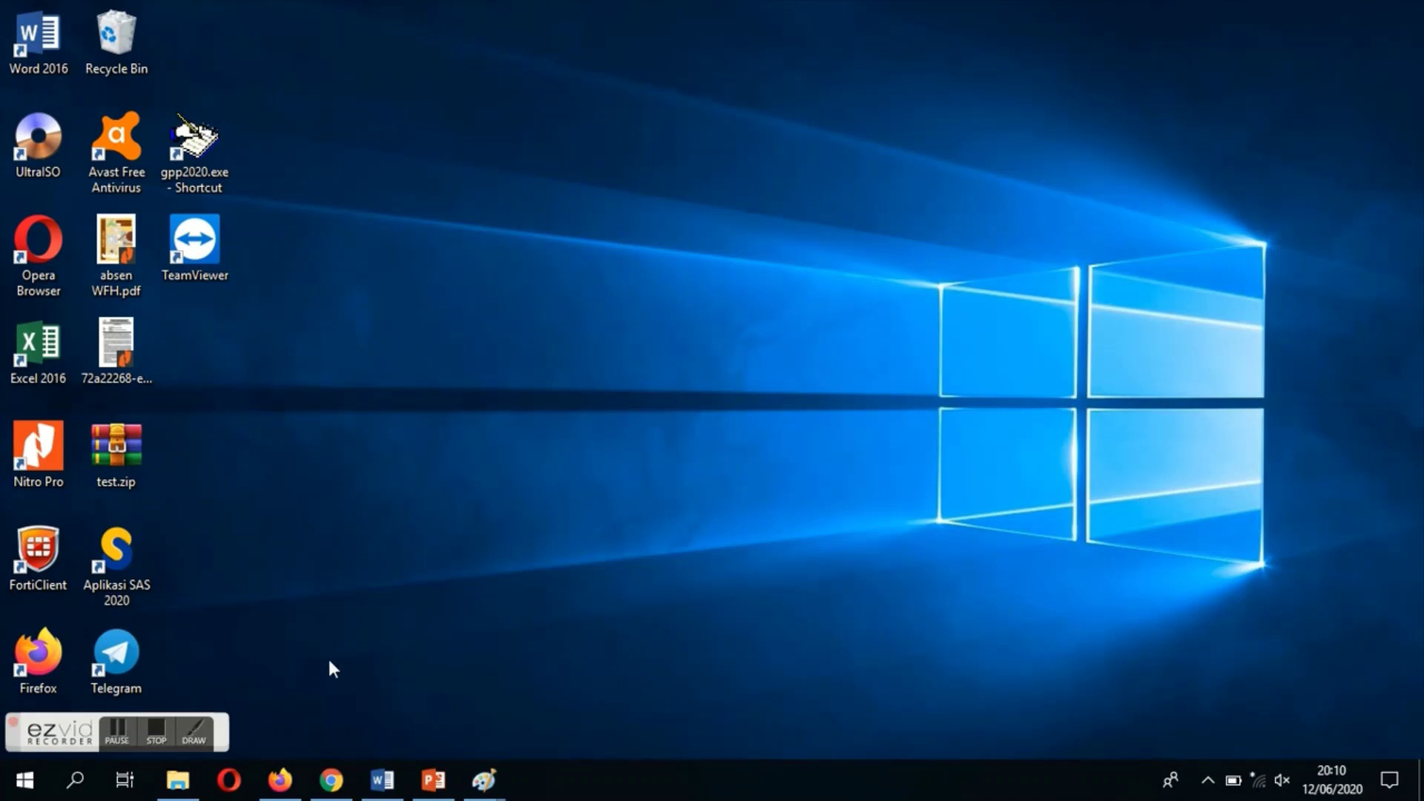
# In File Explorer, open the Aplikasi SAS 20.0.7 folder and open Update_SAS_20.0.7.zip in WinRAR
pyautogui.click(178, 779)
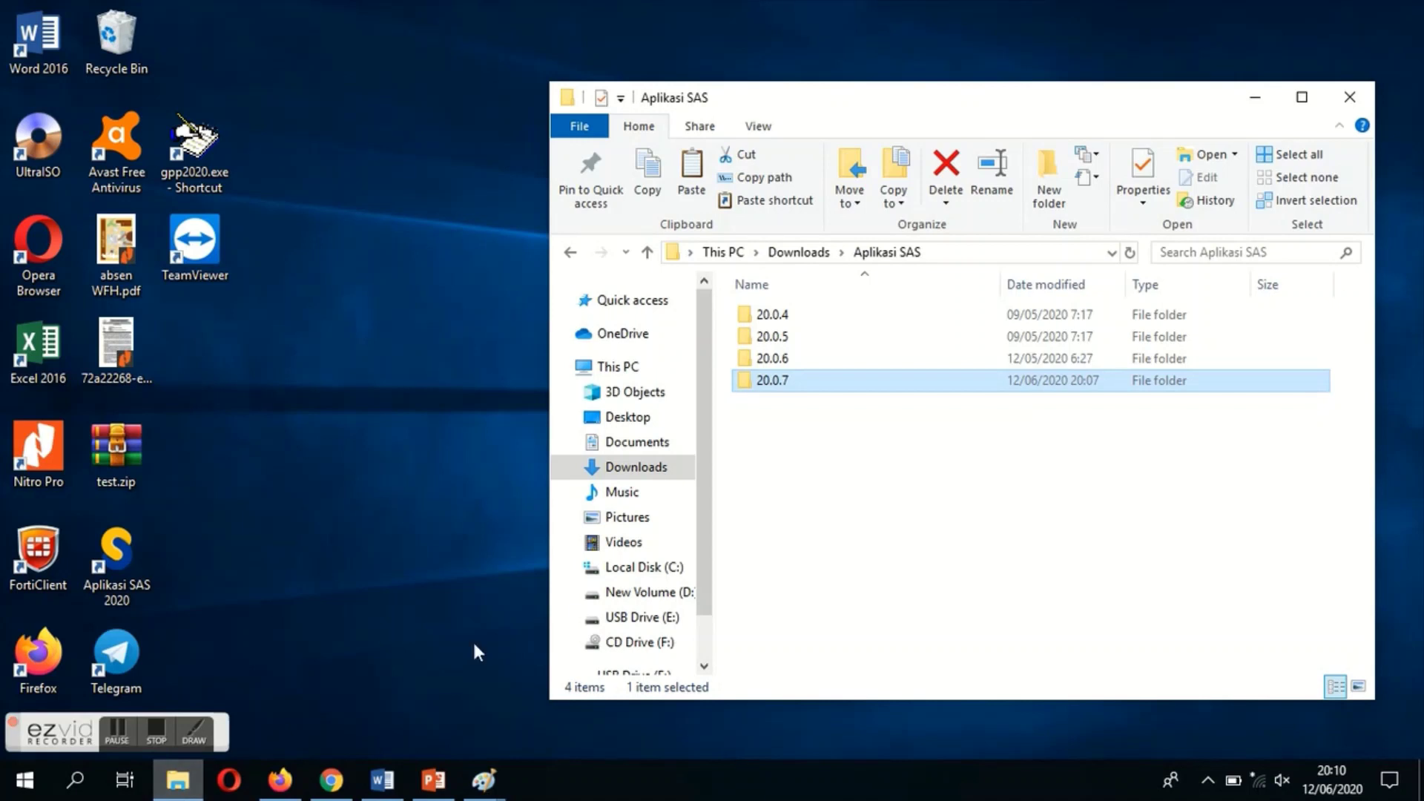
pyautogui.doubleClick(789, 383)
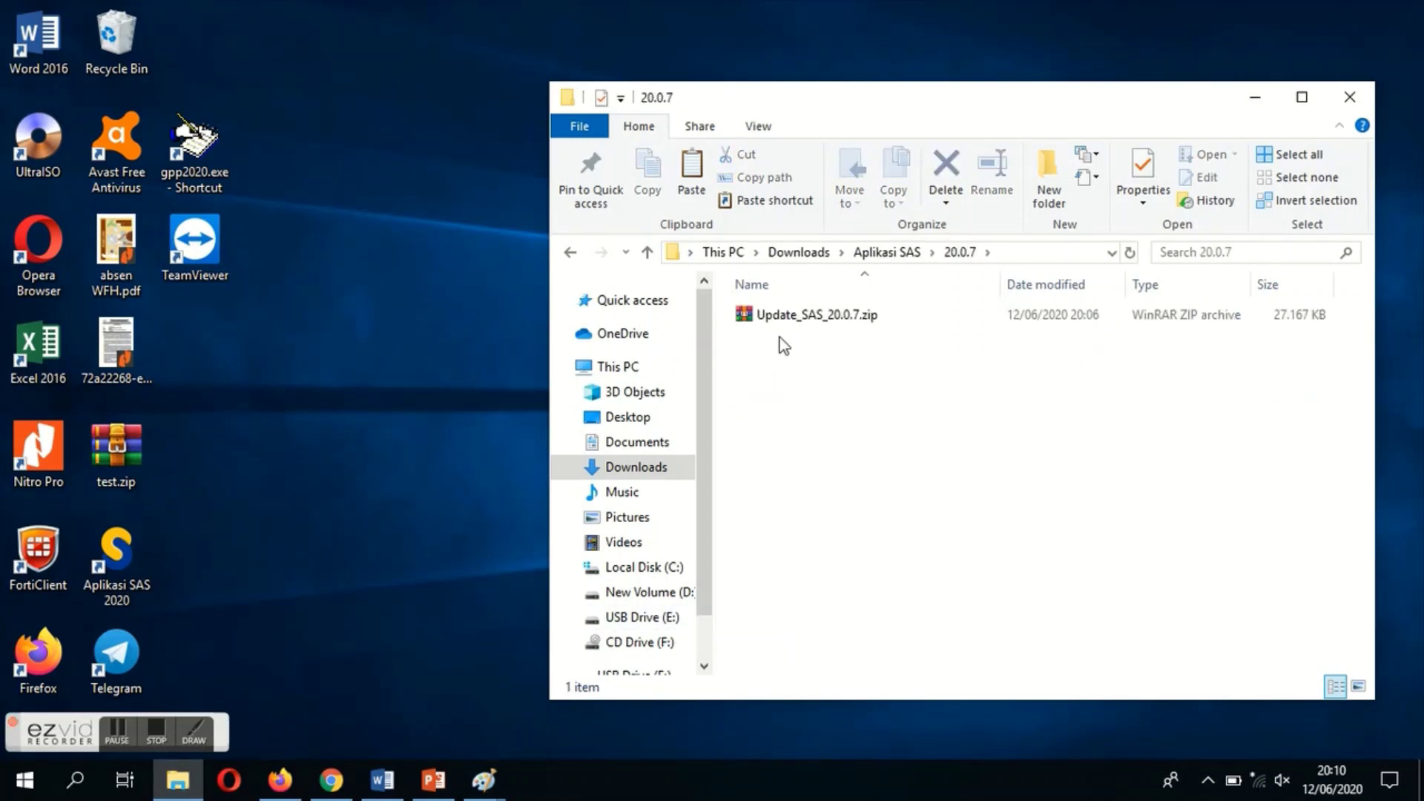
pyautogui.doubleClick(830, 319)
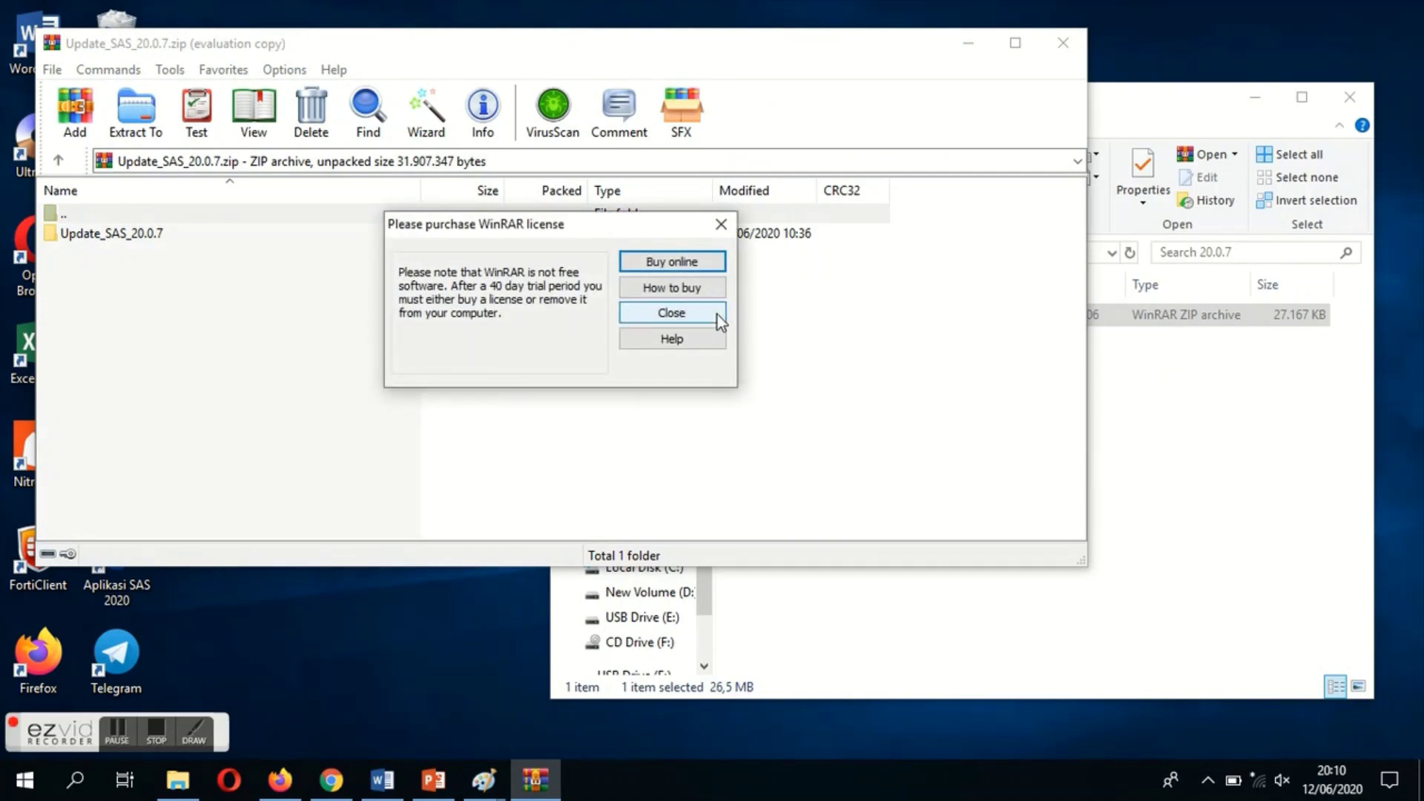
# Dismiss the WinRAR license reminder and run Update_SAS_20.0.7.exe from the archive's Update_SAS_20.0.7 folder
pyautogui.click(718, 314)
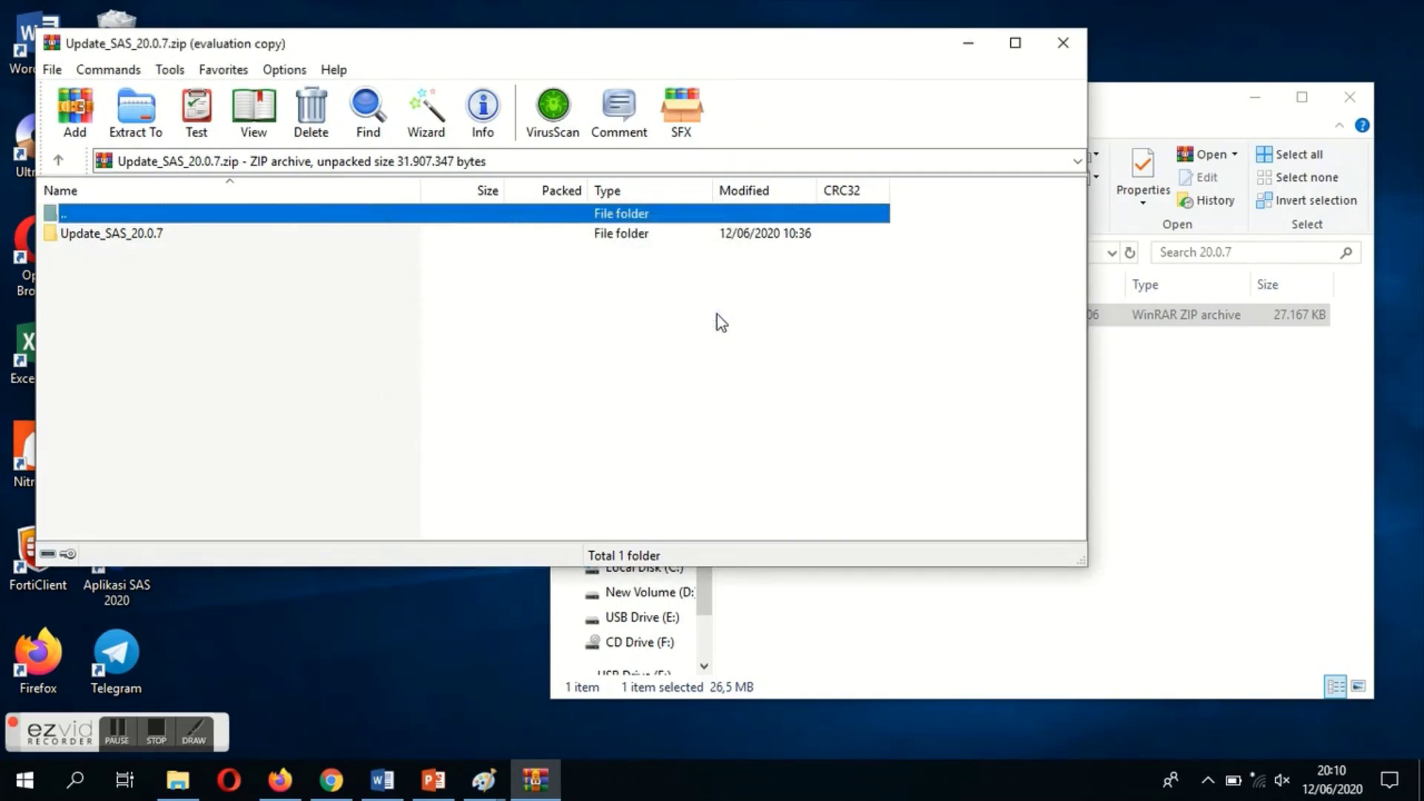
pyautogui.doubleClick(163, 236)
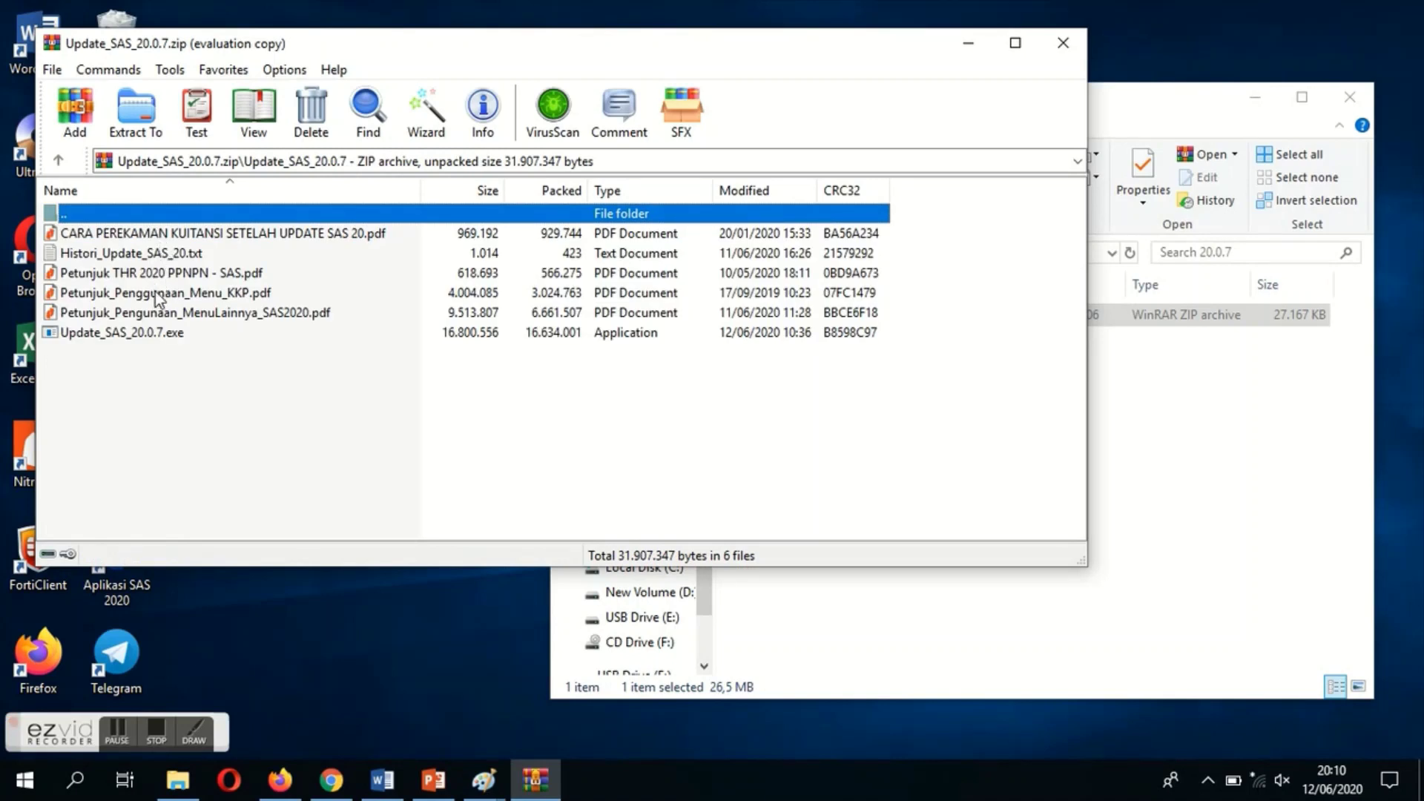
pyautogui.click(141, 339)
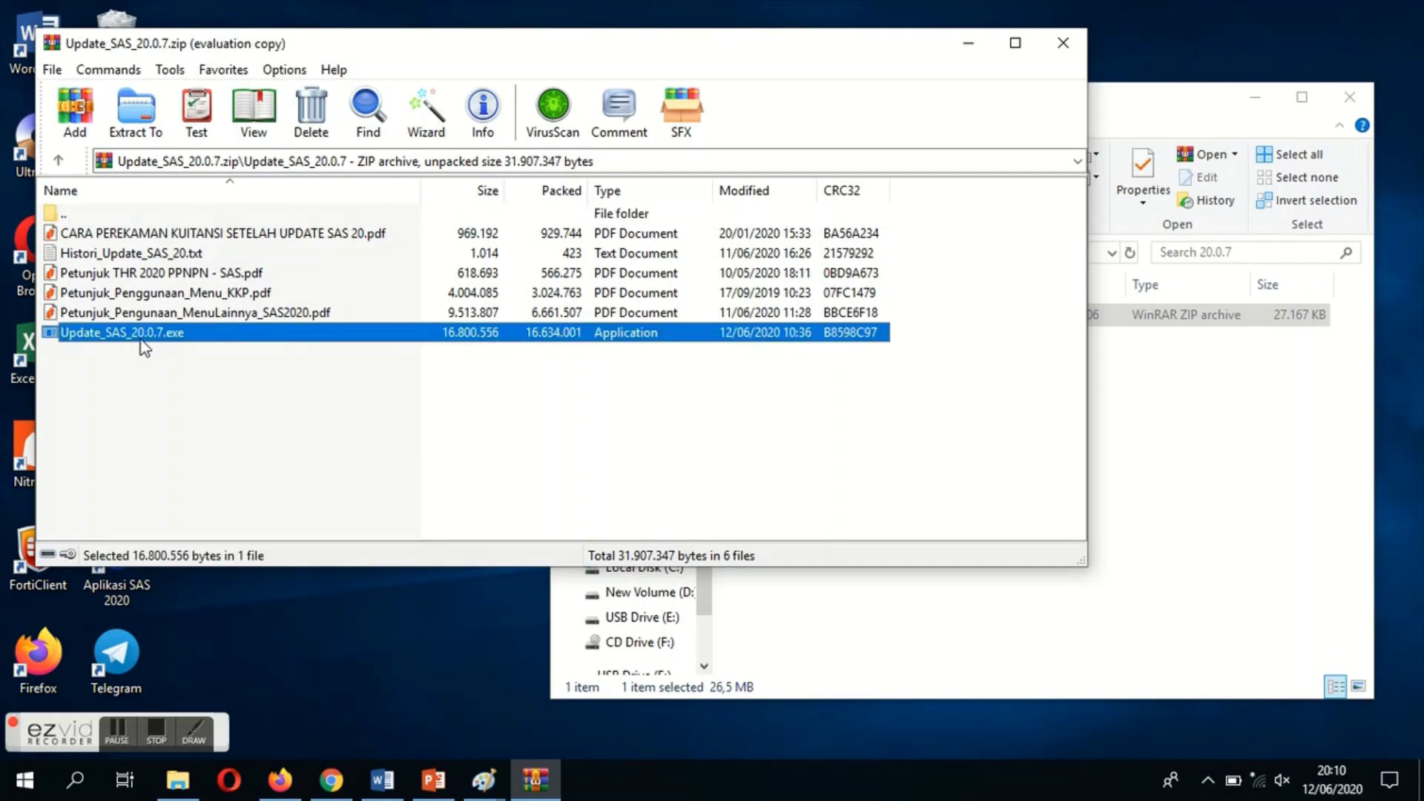
pyautogui.doubleClick(141, 340)
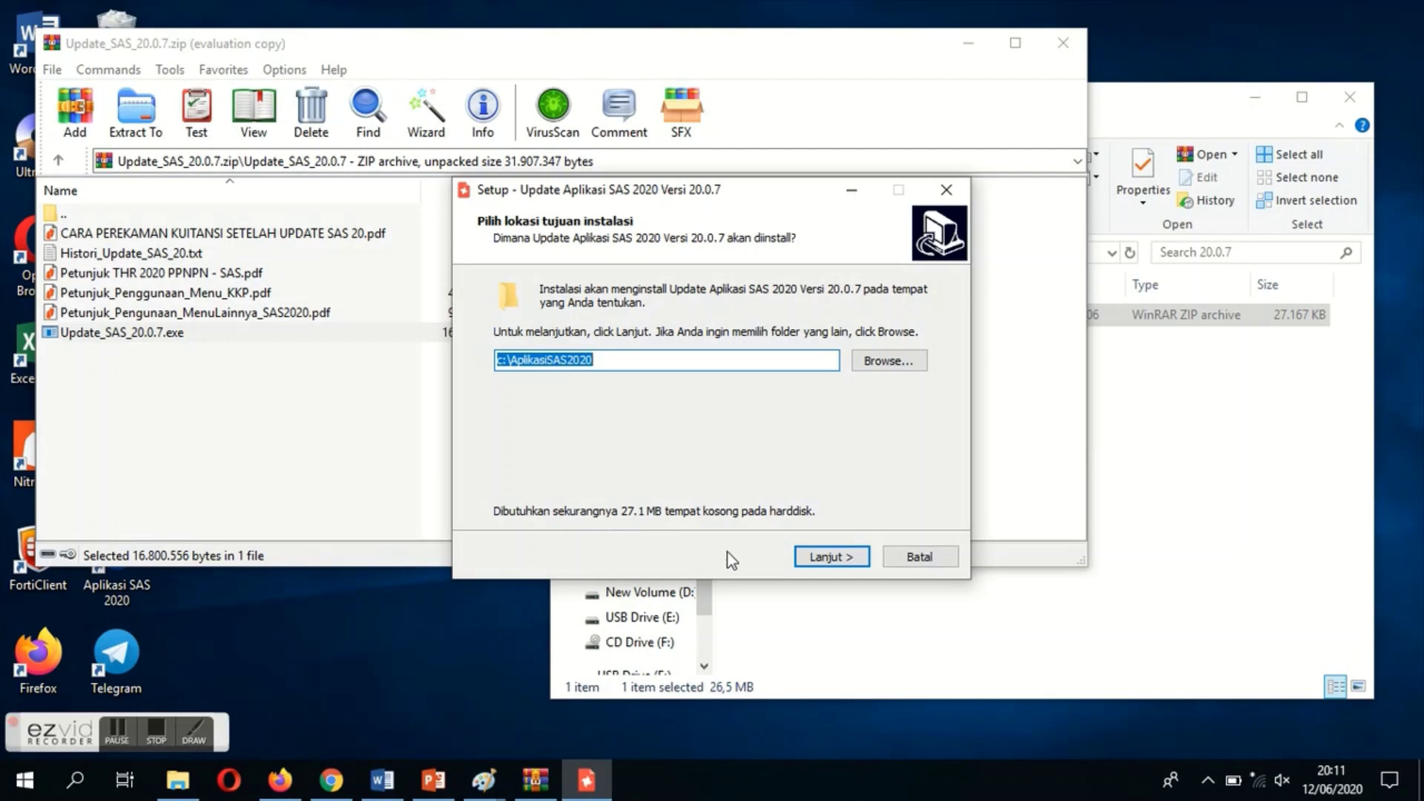
# Install the 20.0.7 update to c:\AplikasiSAS2020 and finish with Jalankan Update Referensi checked
pyautogui.click(822, 558)
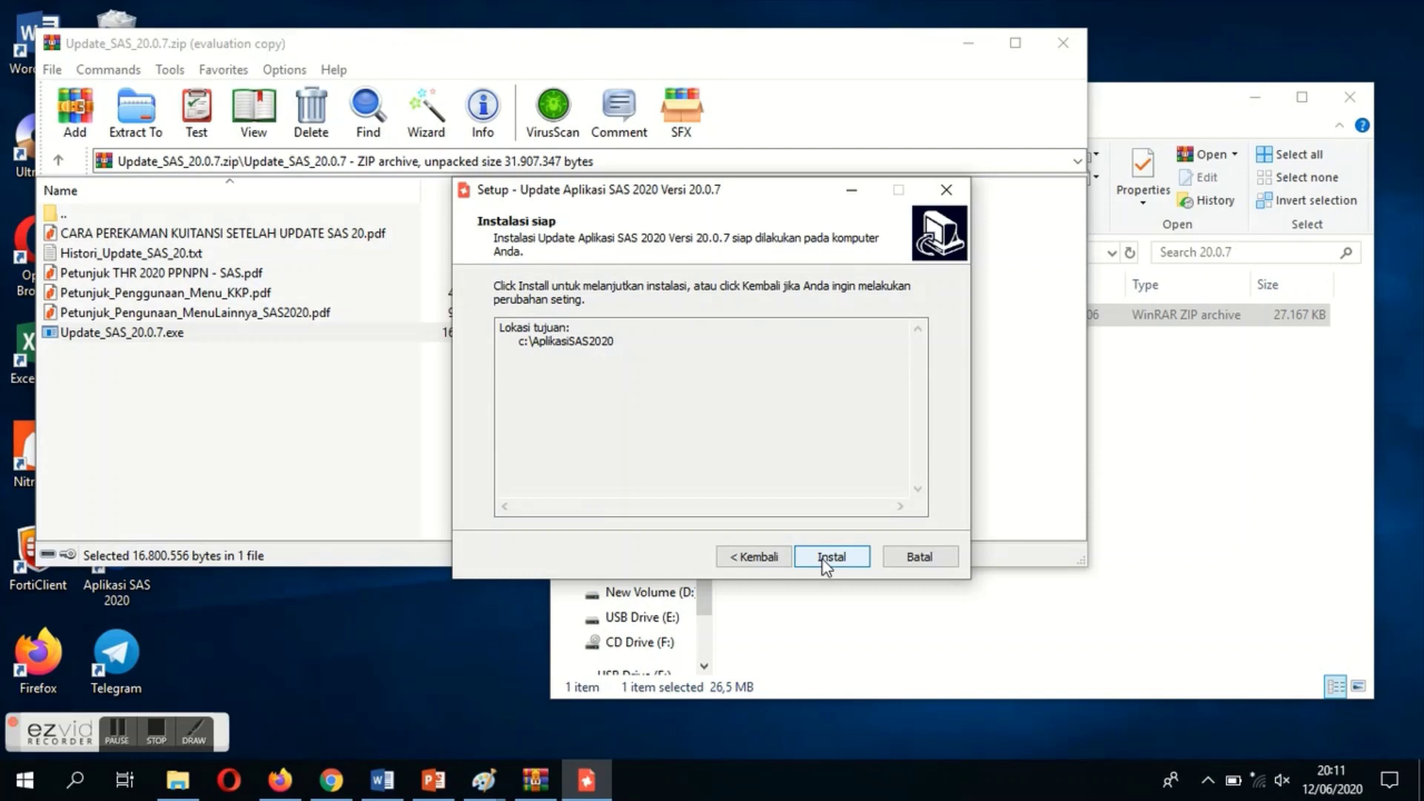
pyautogui.click(823, 560)
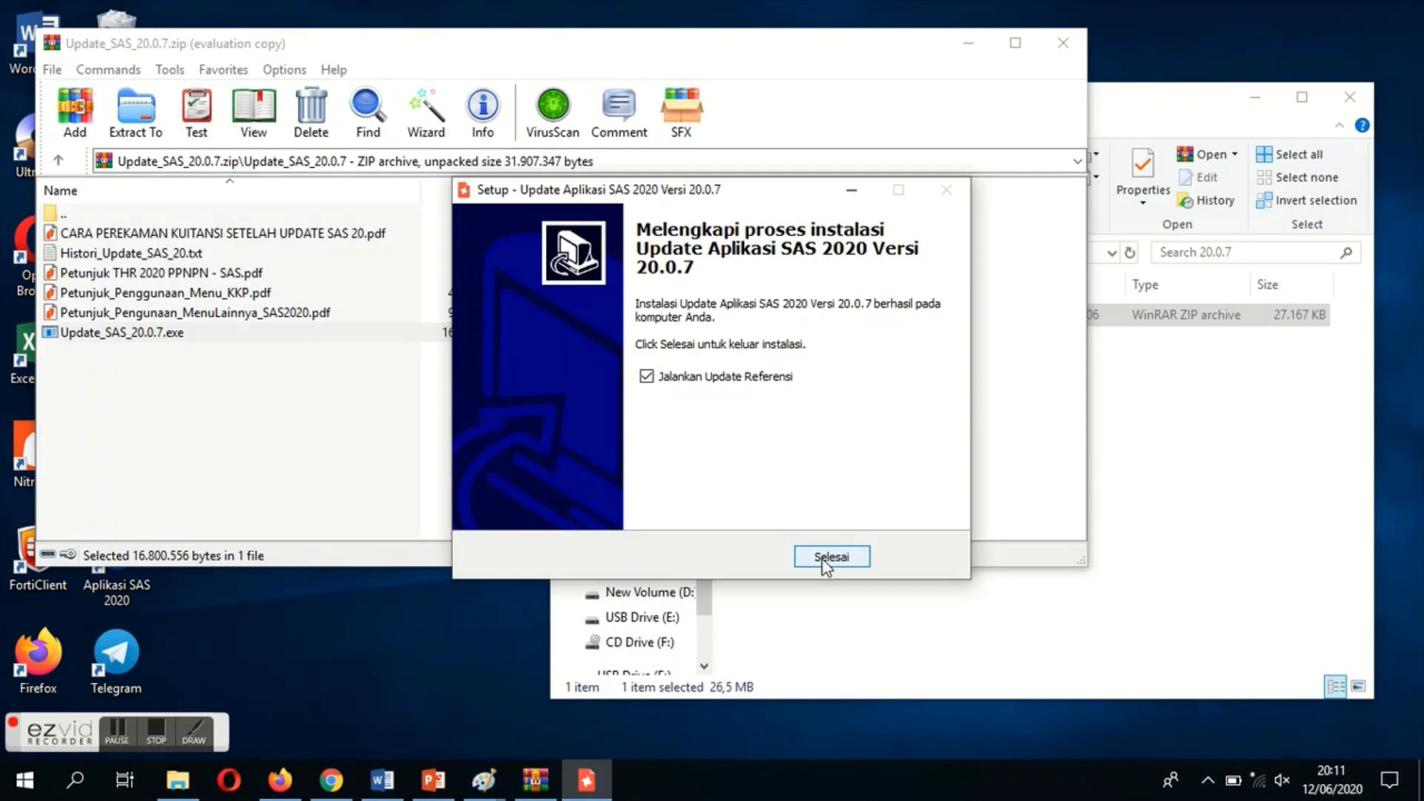
pyautogui.click(825, 560)
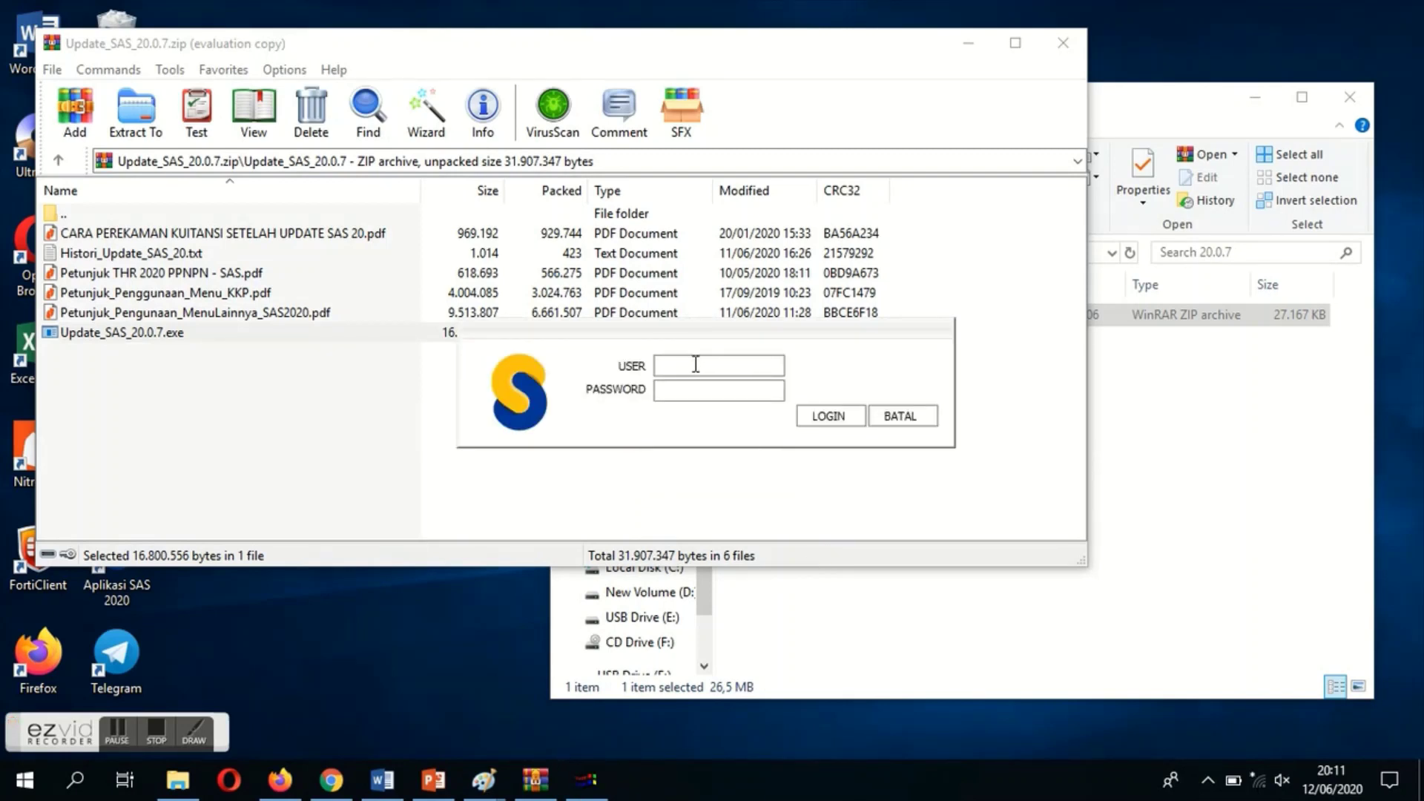
# Log in to Update Referensi 2020 as the admin user with the account password
pyautogui.write('admin')
pyautogui.press('Tab')
pyautogui.write('*****')
pyautogui.click(831, 416)
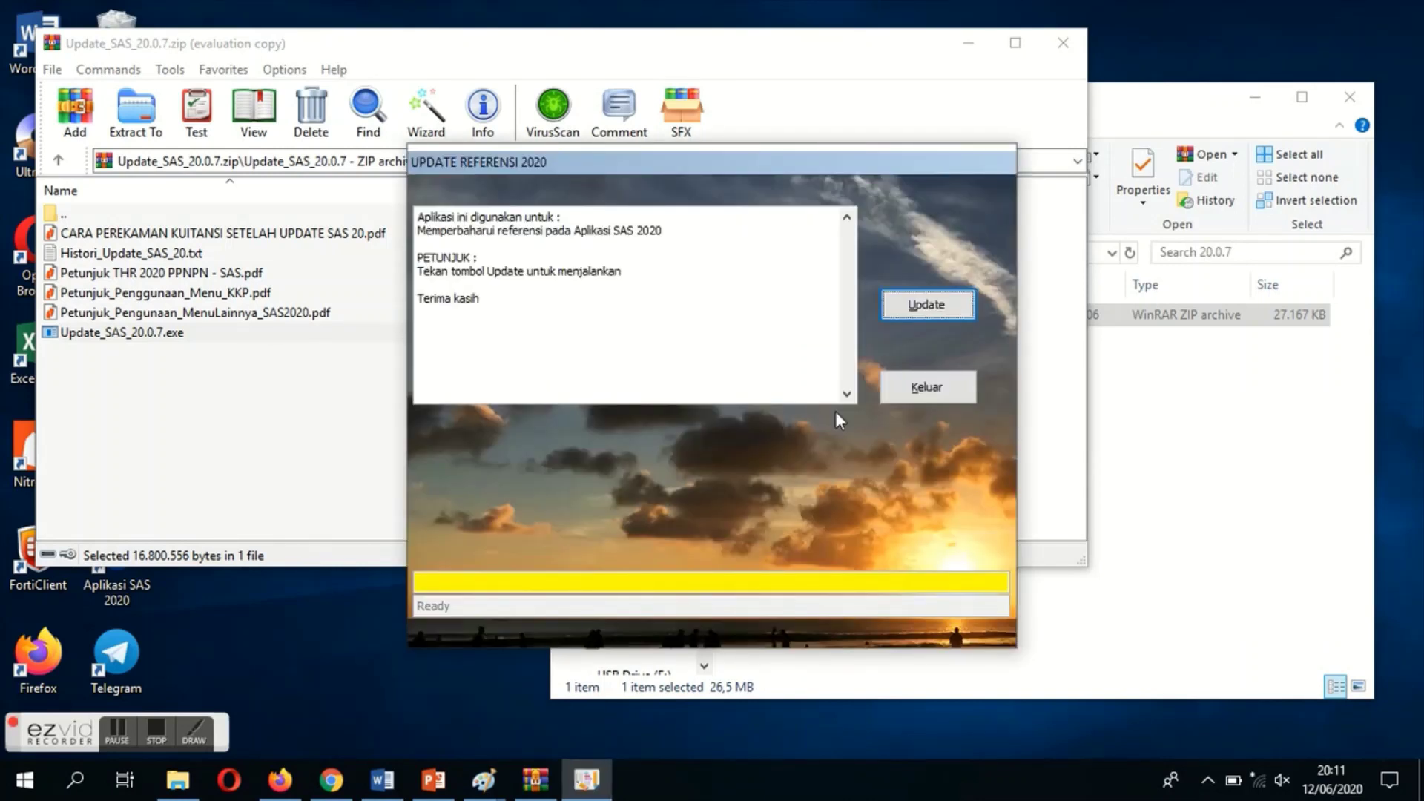
# Run the reference update, confirm the 'Update berhasil' message, and close the updater
pyautogui.click(924, 304)
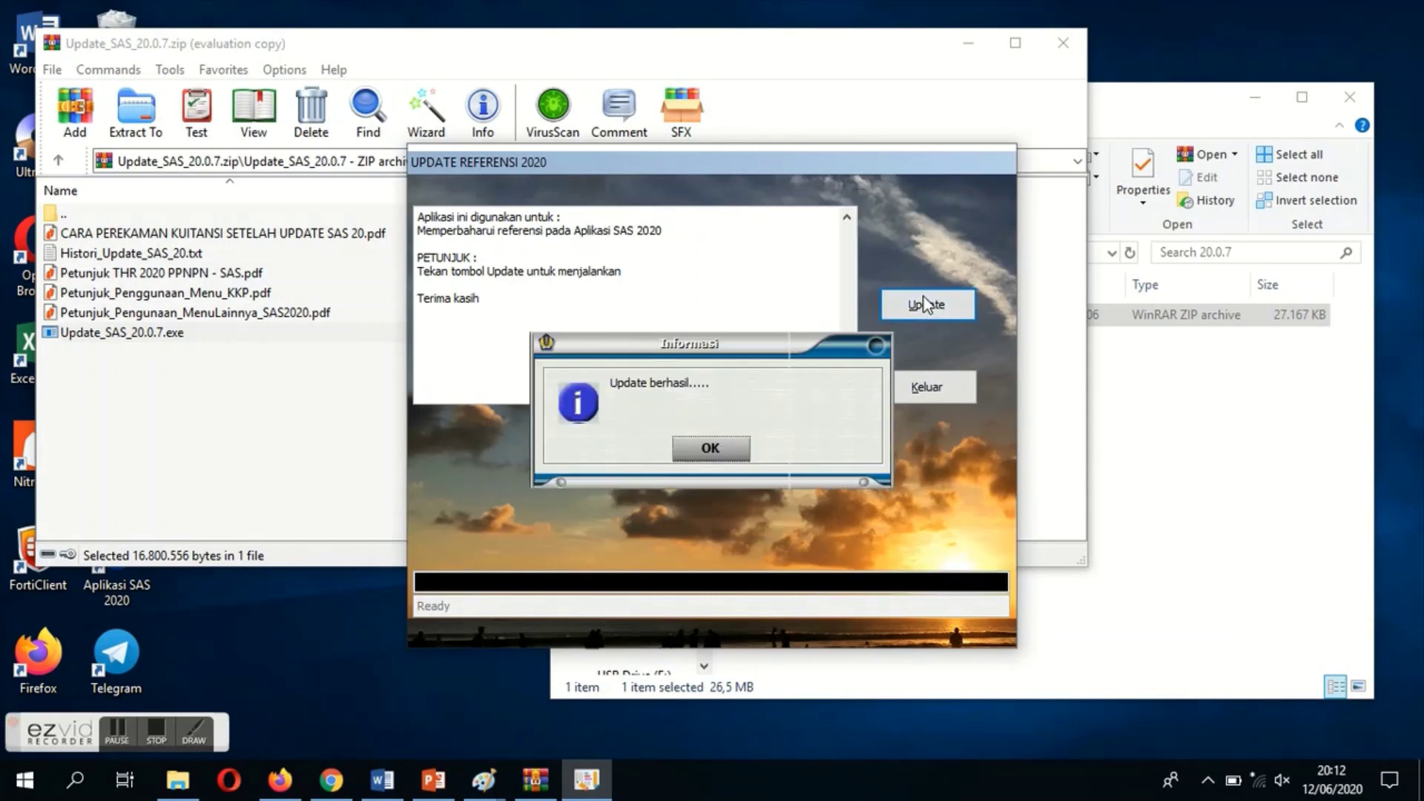
pyautogui.click(715, 448)
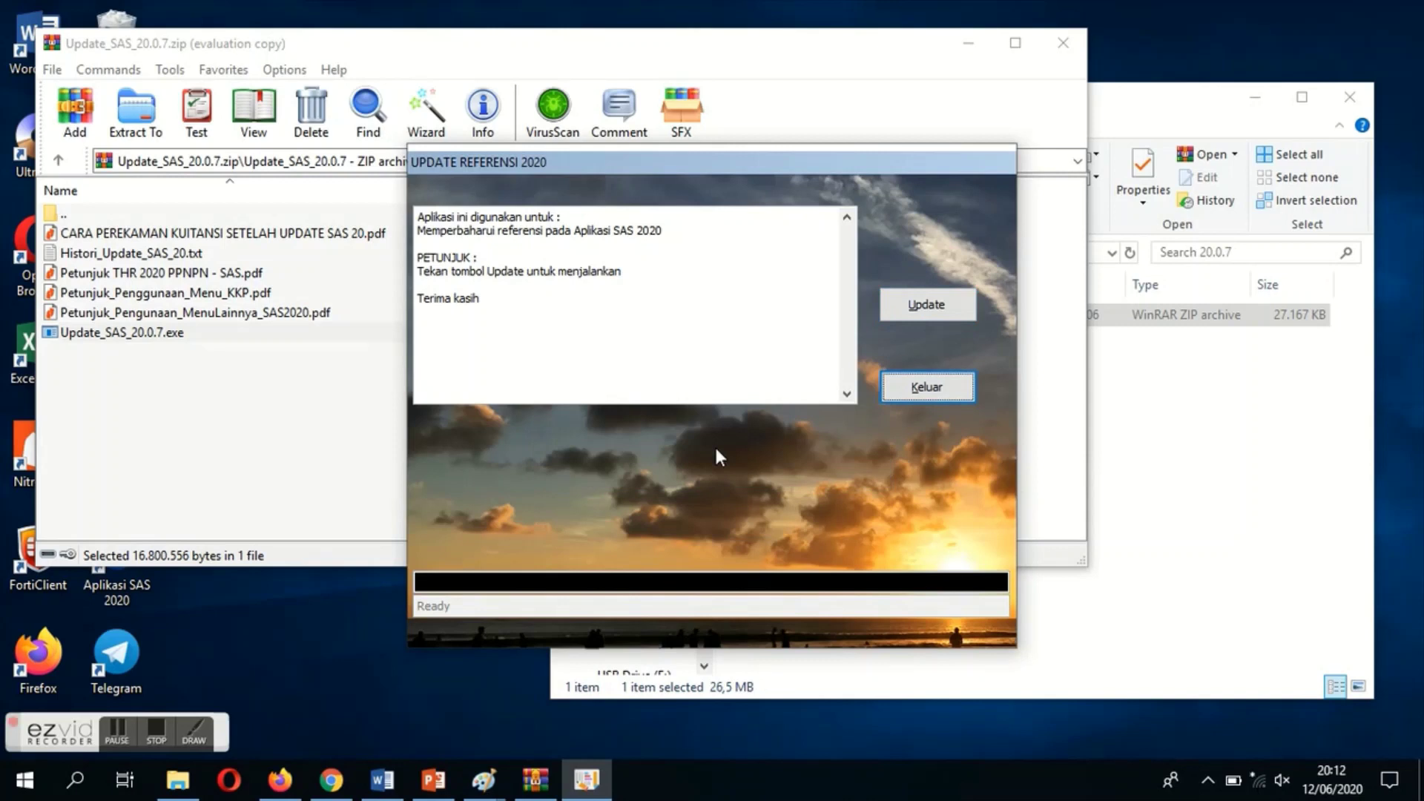
pyautogui.click(905, 398)
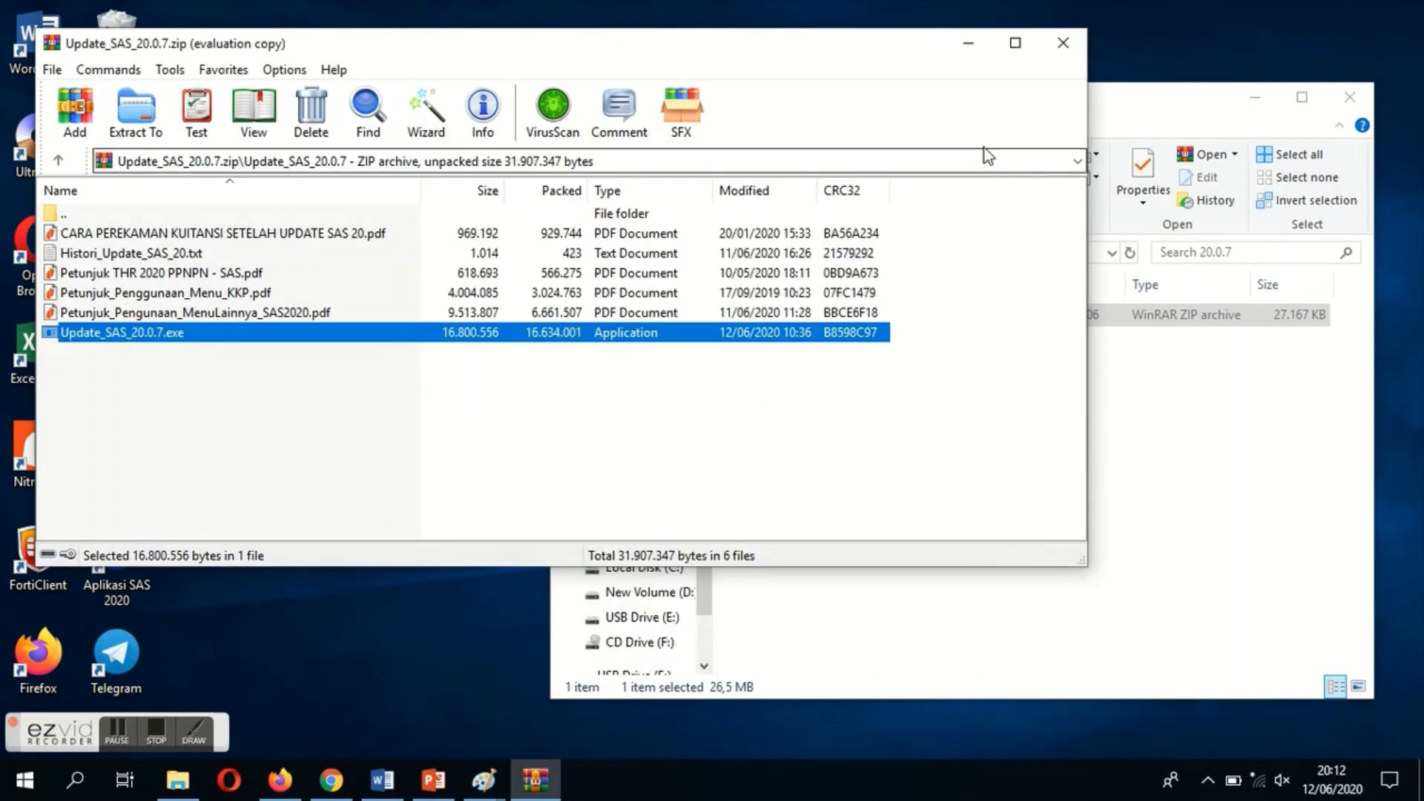
# Minimize WinRAR and the 20.0.7 folder, launch Aplikasi SAS 2020, and dismiss the FoxPro version warning
pyautogui.click(968, 44)
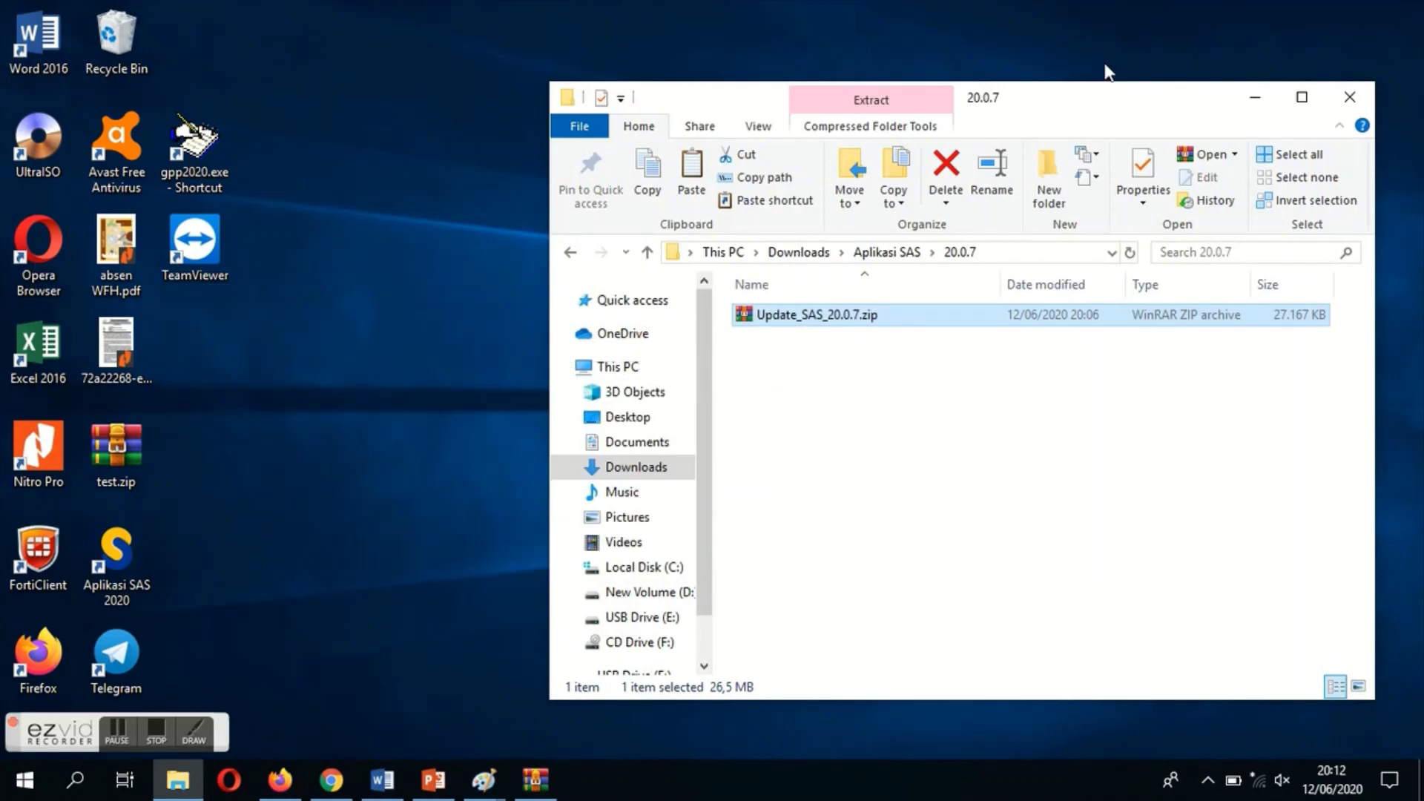
pyautogui.click(1254, 100)
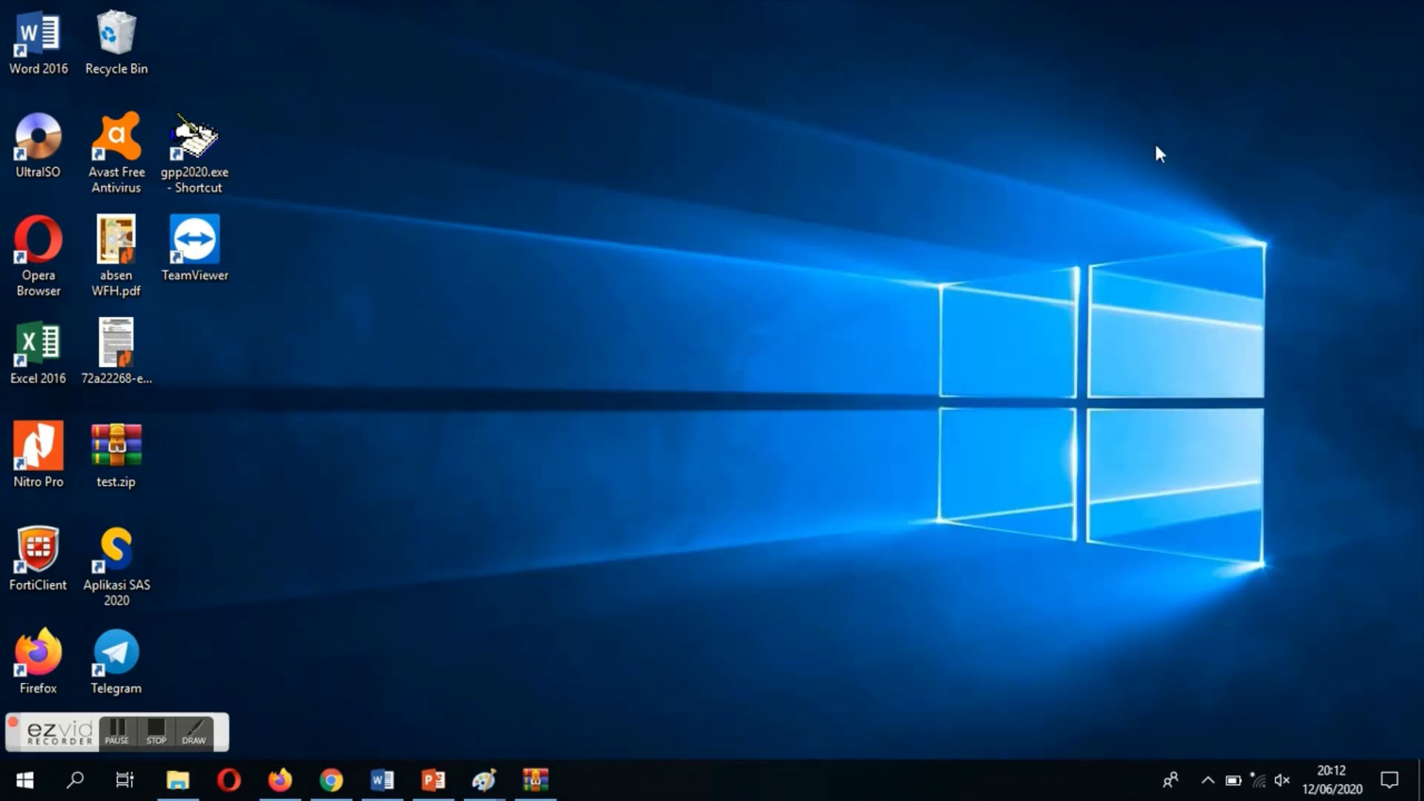
pyautogui.click(110, 552)
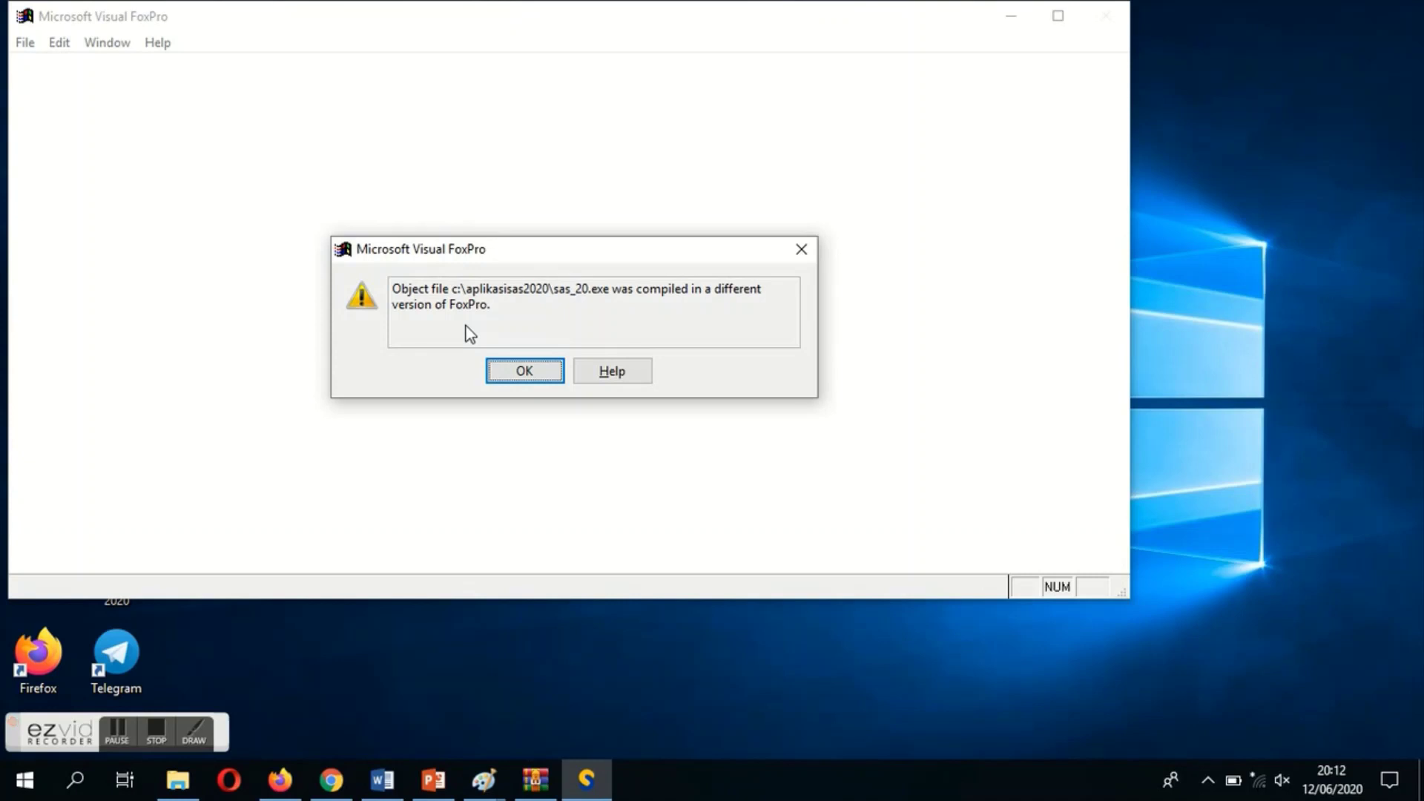
pyautogui.click(542, 380)
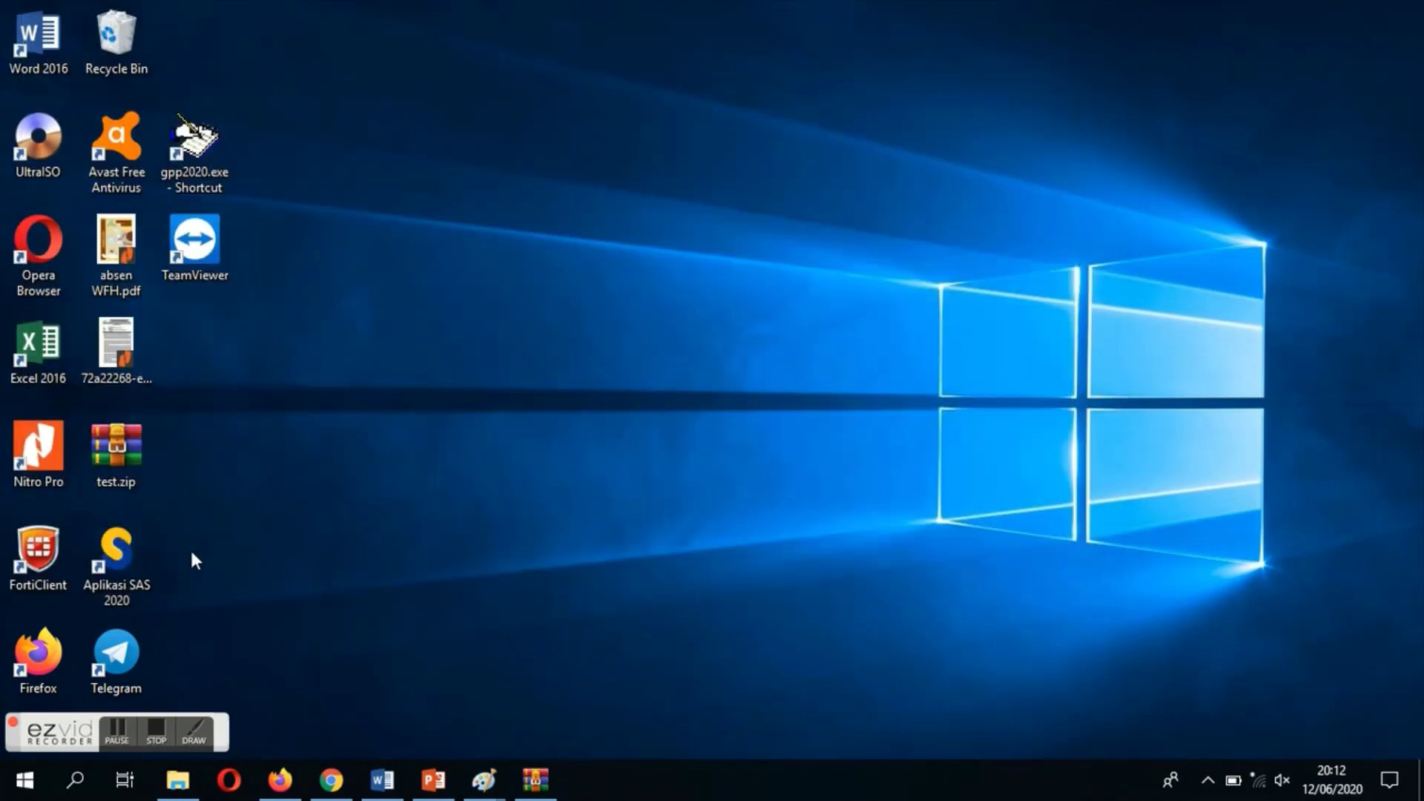
# Relaunch SAS 2020, log in as admin to confirm Versi 20.0.7 (11 Juni 2020), then exit
pyautogui.doubleClick(119, 564)
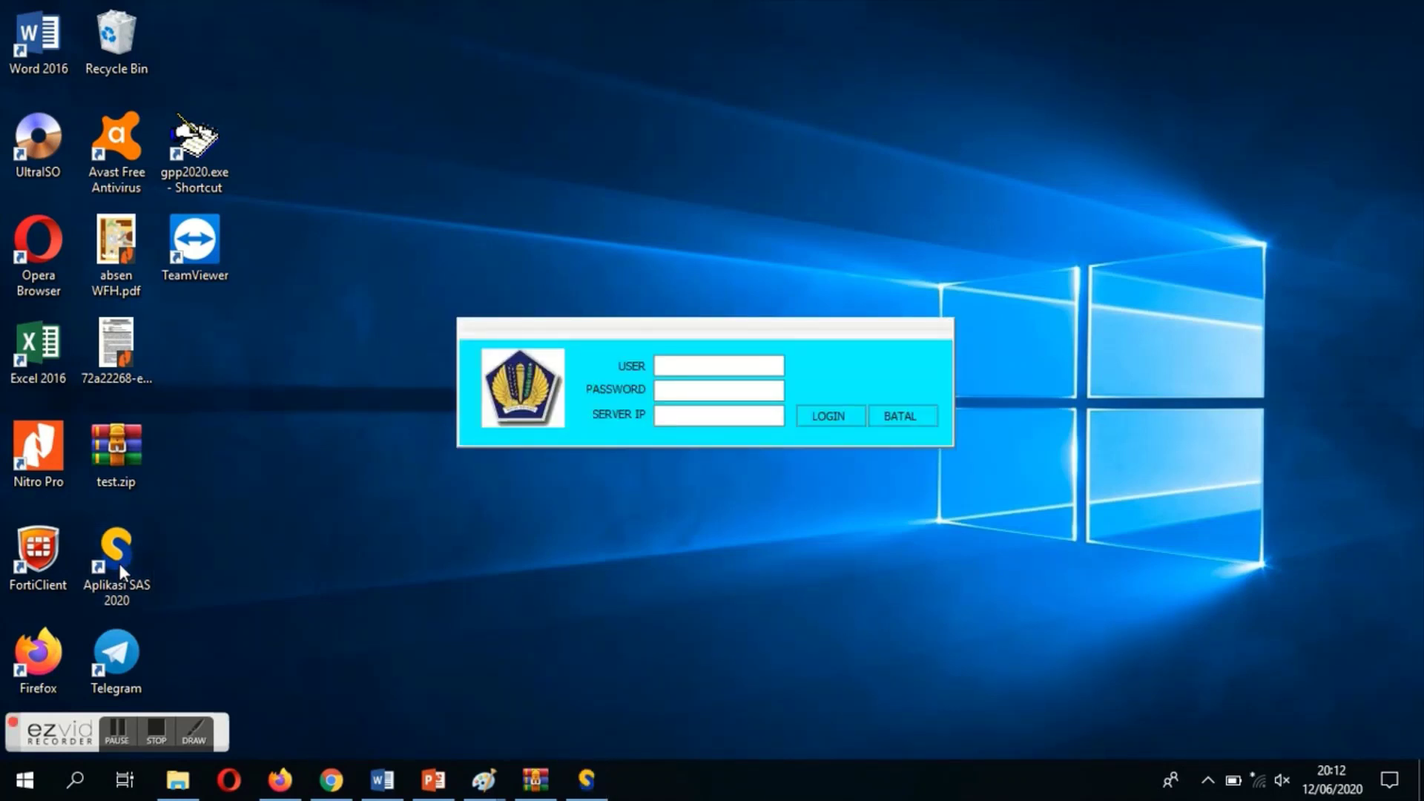
pyautogui.write('admin')
pyautogui.press('Tab')
pyautogui.write('*****')
pyautogui.press('Tab')
pyautogui.click(841, 420)
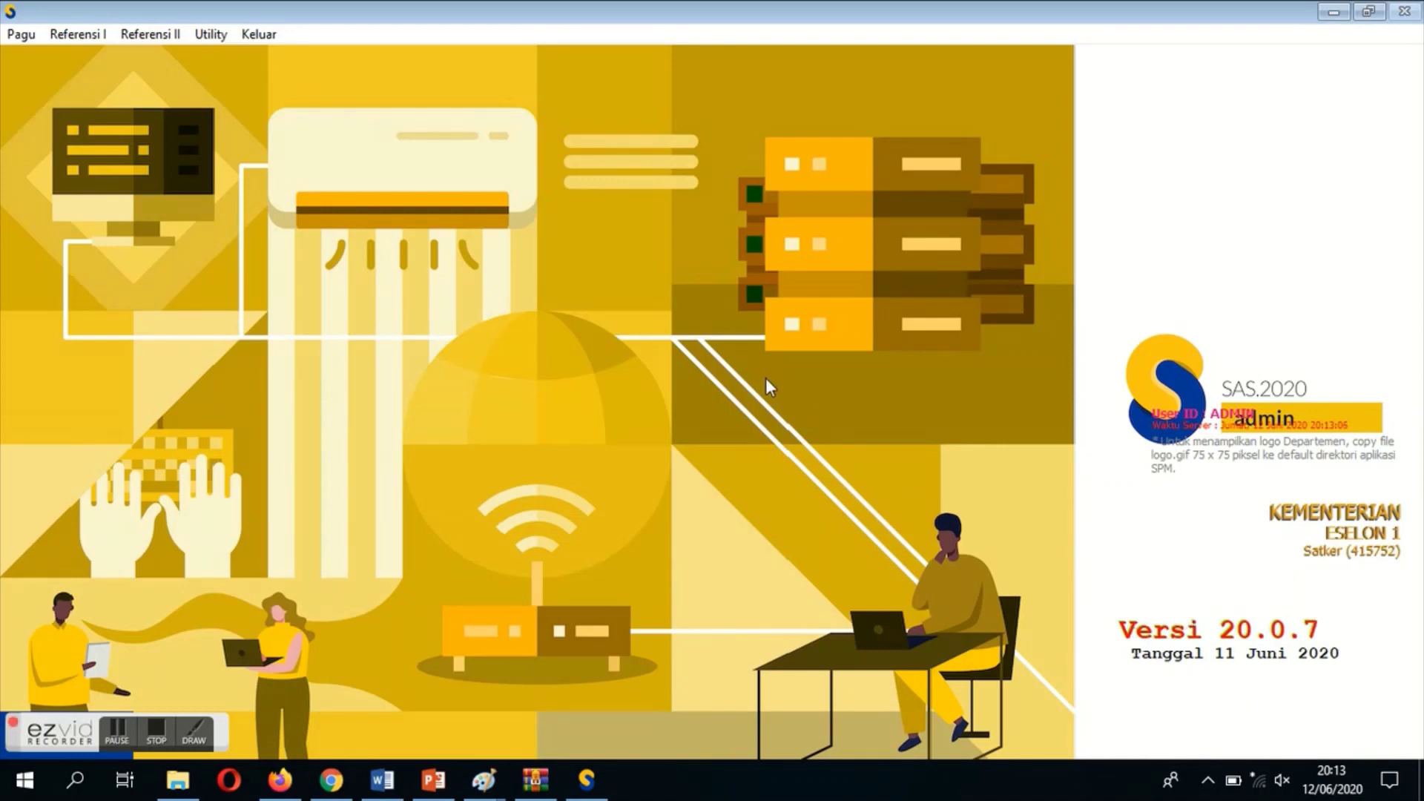
pyautogui.click(265, 38)
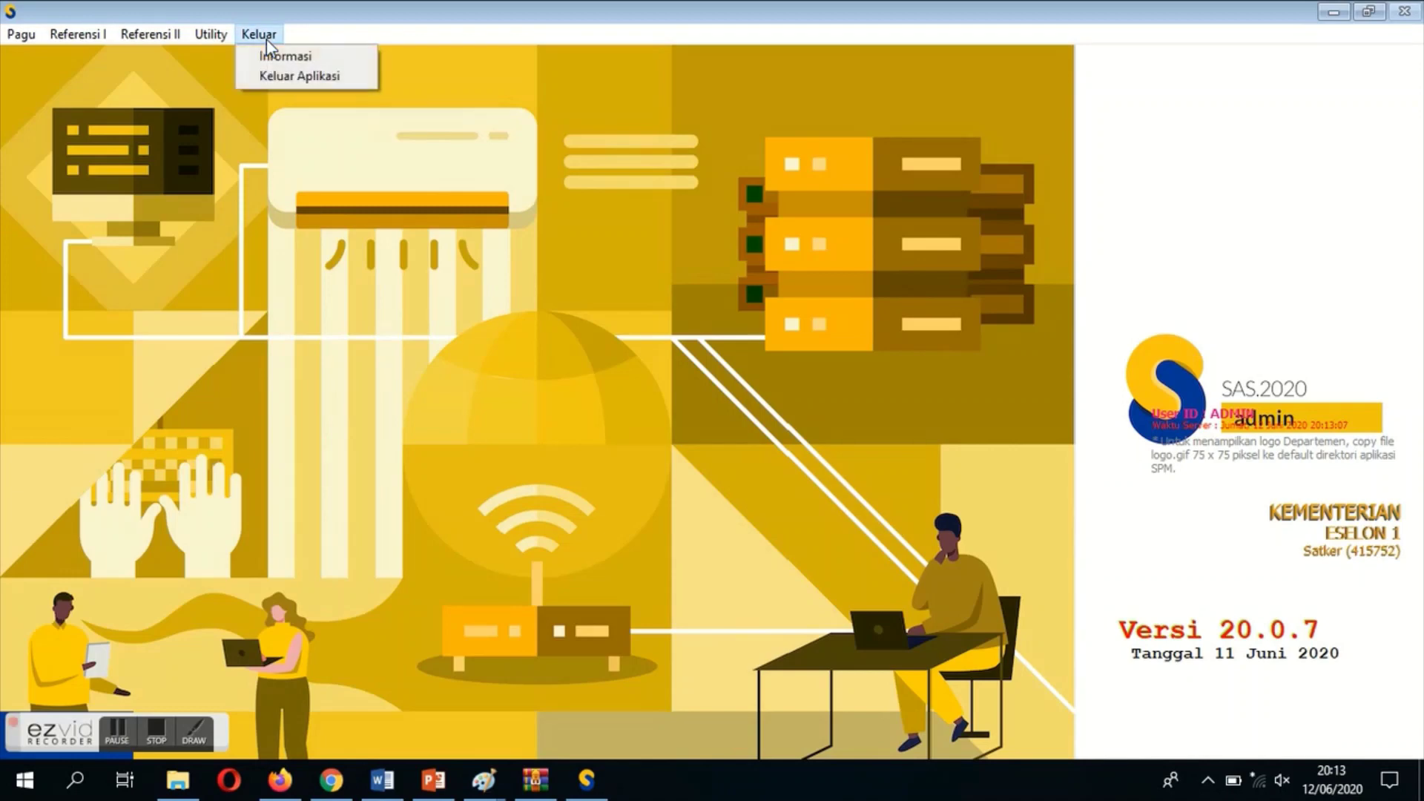
pyautogui.click(273, 74)
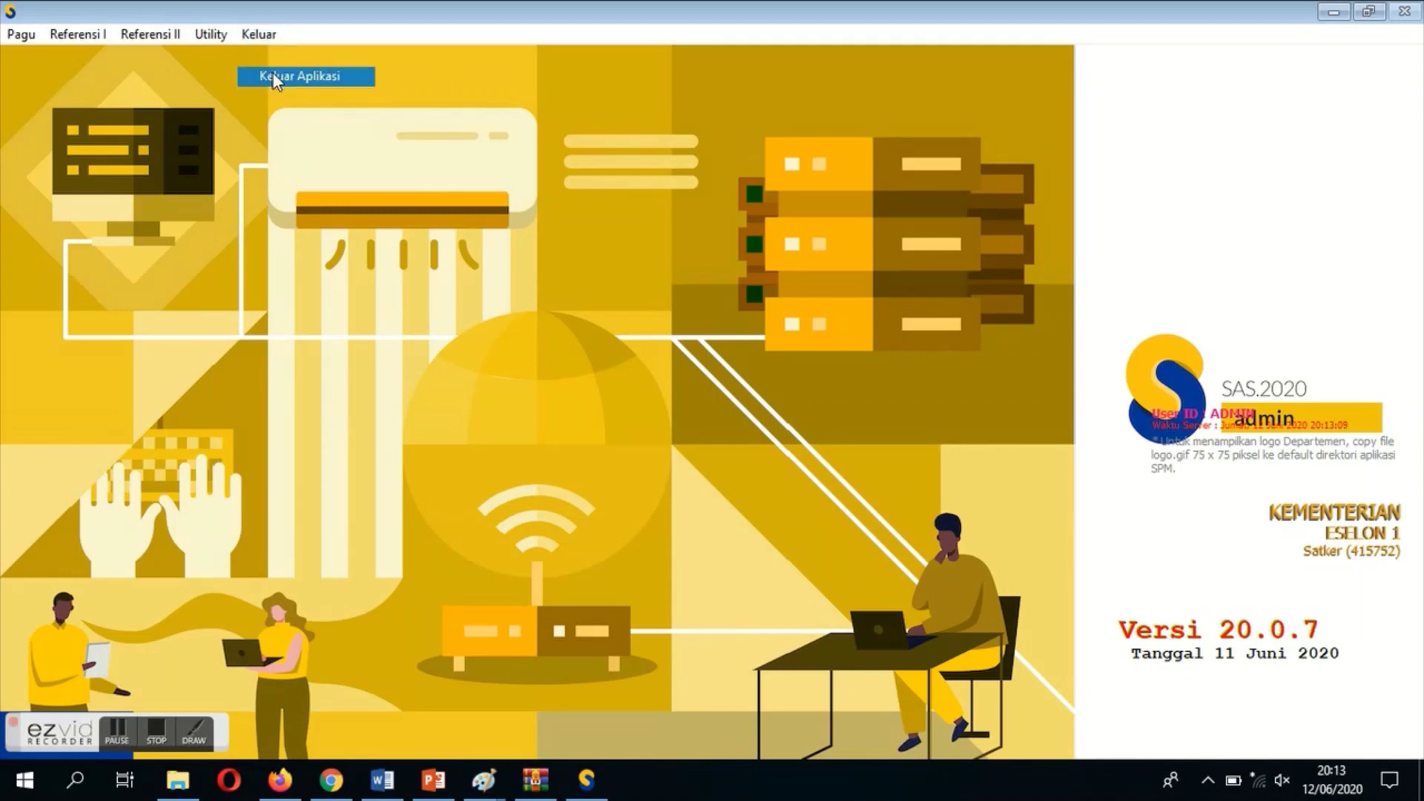